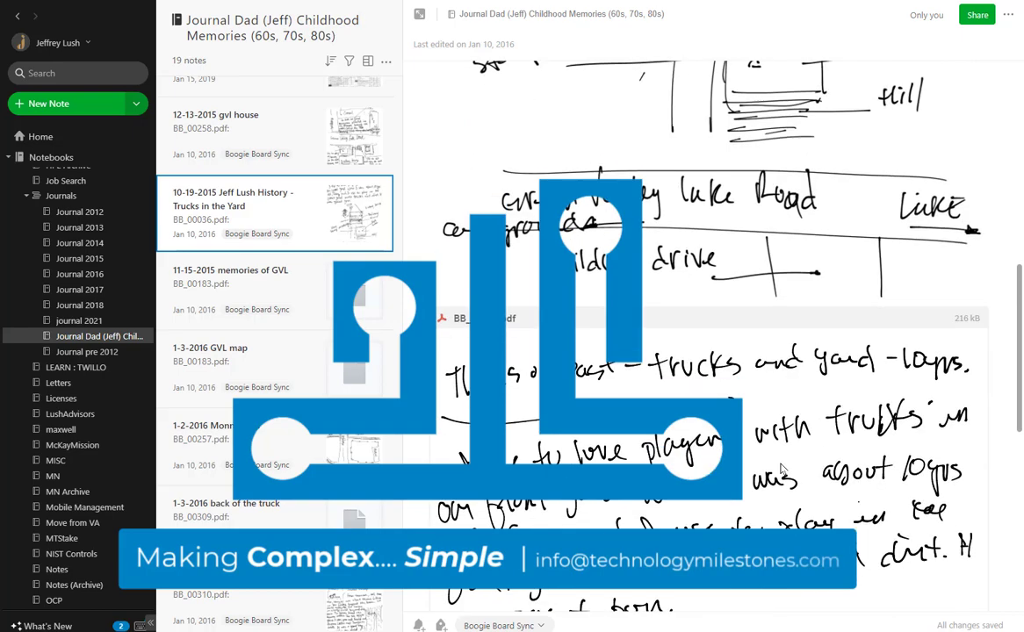
View the 12-13-2015 gvl house note, and return to the 10-19-2015 Trucks in the Yard note
{"action": "scroll", "coordinate": [781, 470], "scroll_direction": "up", "scroll_amount": 6}
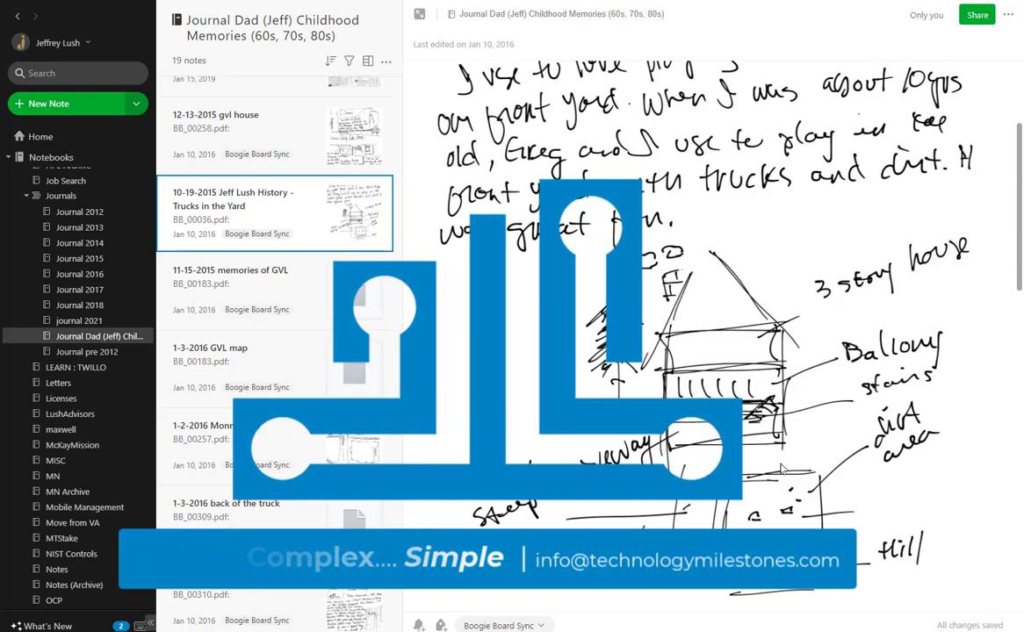
{"action": "left_click", "coordinate": [261, 155]}
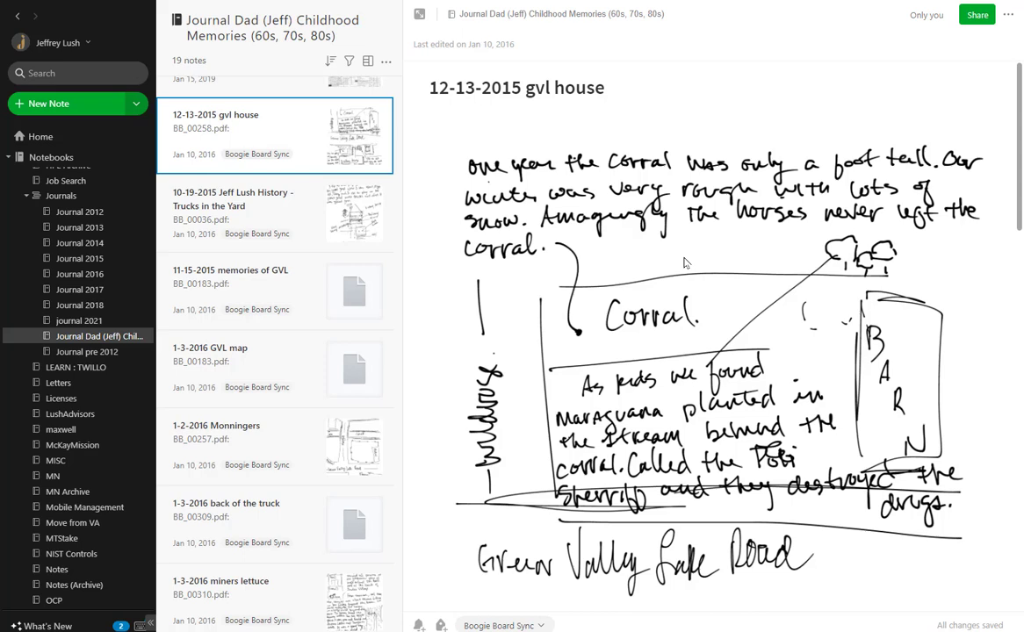
{"action": "left_click", "coordinate": [251, 219]}
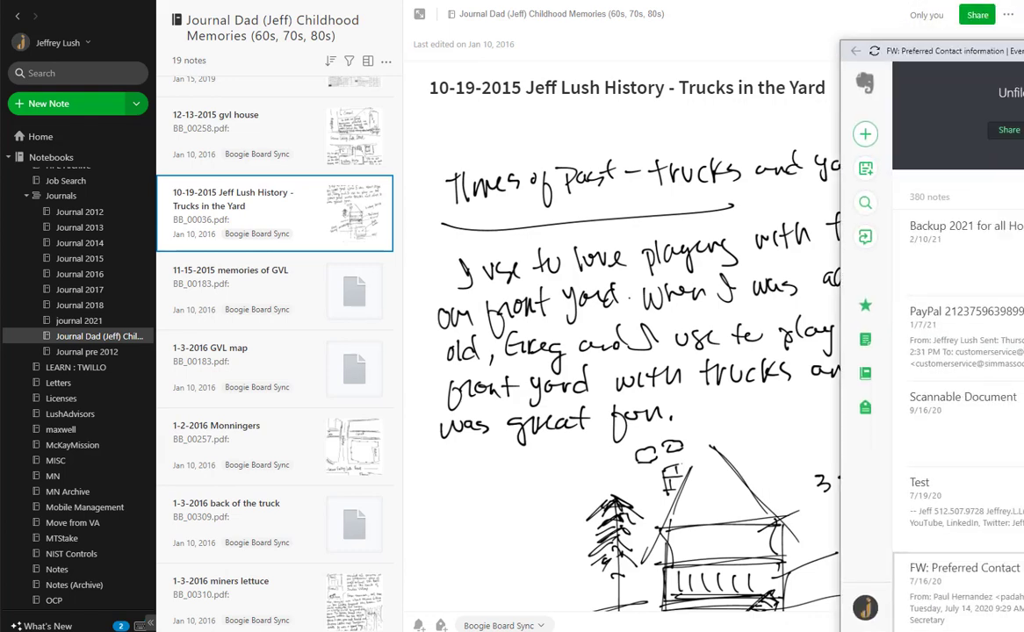
Bring in the Evernote Web window, alternate between the Backup 2021 for all Home Data and PayPal notes, and minimize the window
{"action": "left_click_drag", "start_coordinate": [665, 87], "coordinate": [1023, 90]}
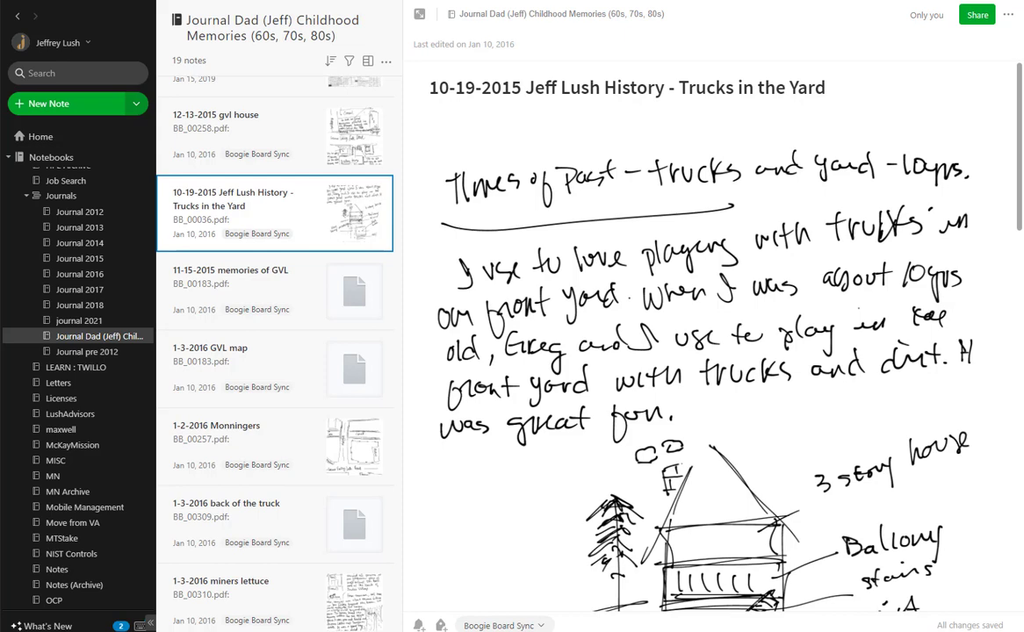
{"action": "left_click_drag", "start_coordinate": [1023, 39], "coordinate": [549, 48]}
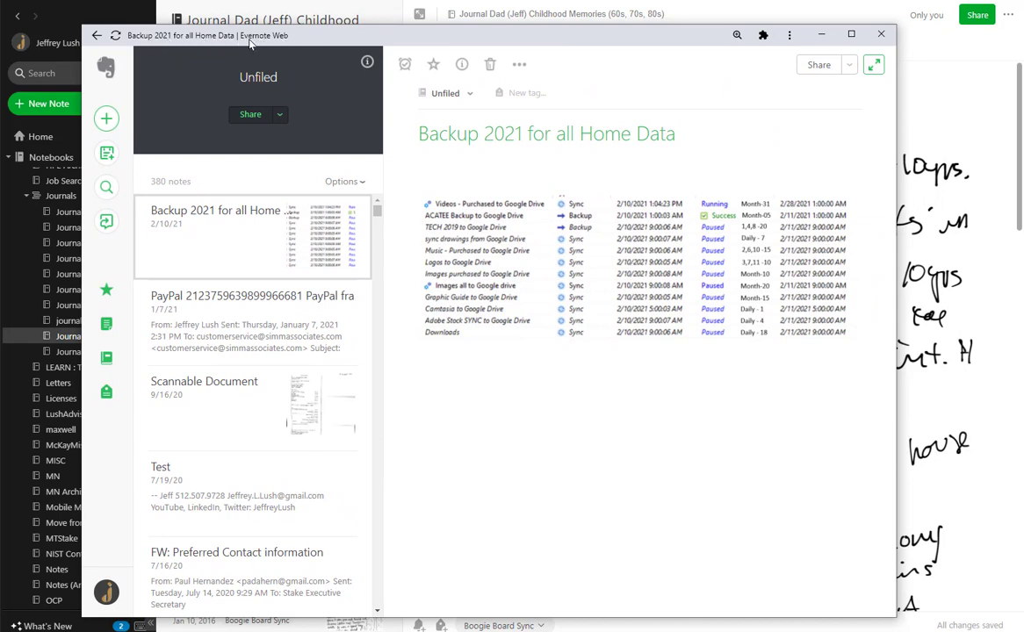
{"action": "mouse_move", "coordinate": [231, 247]}
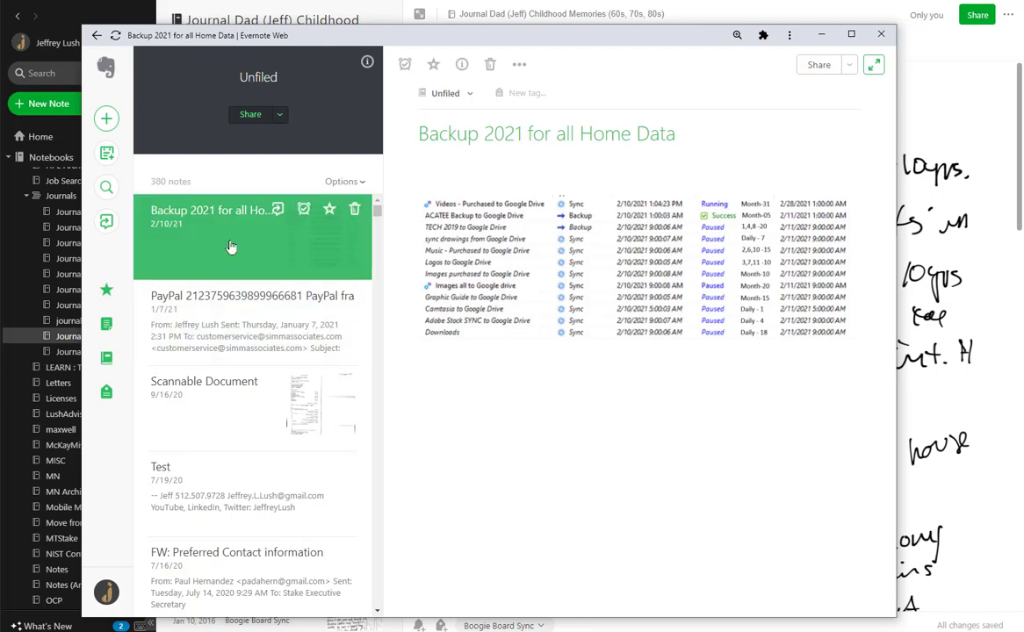
{"action": "left_click", "coordinate": [216, 306]}
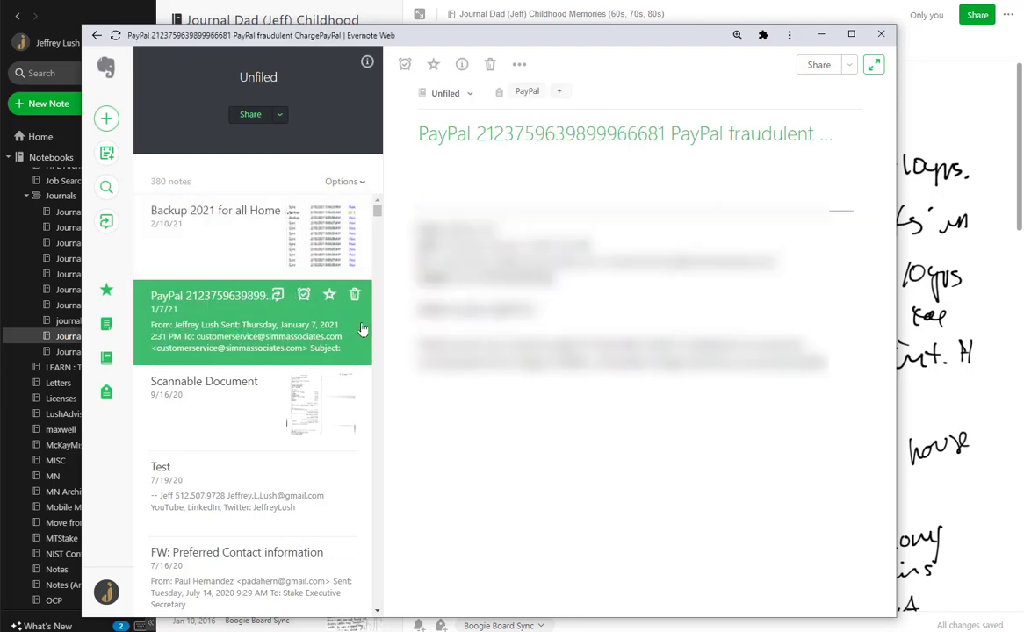
{"action": "left_click", "coordinate": [203, 252]}
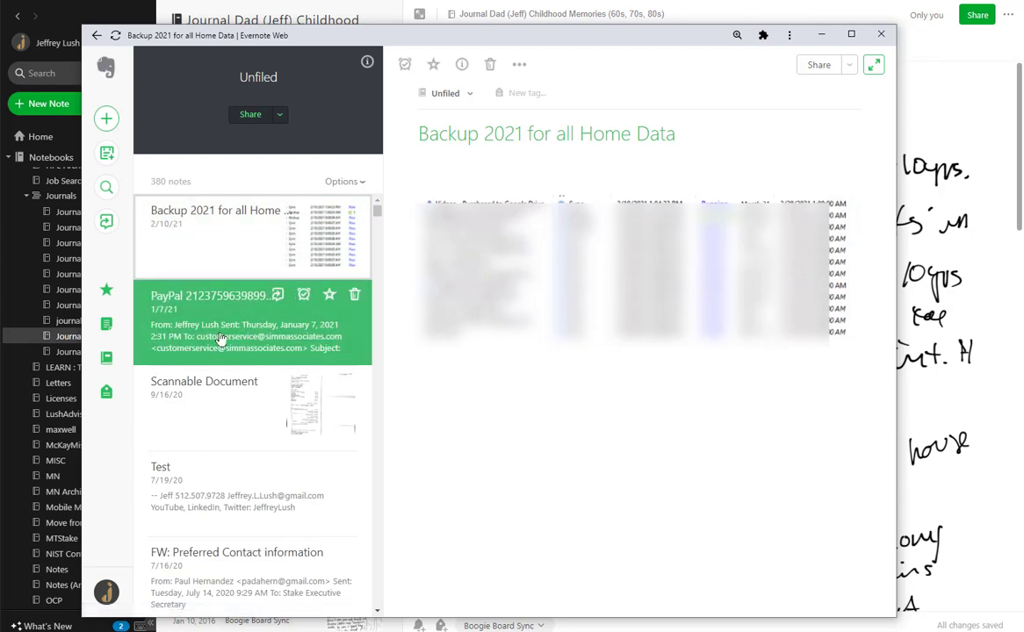
{"action": "left_click", "coordinate": [217, 299]}
{"action": "left_click", "coordinate": [213, 254]}
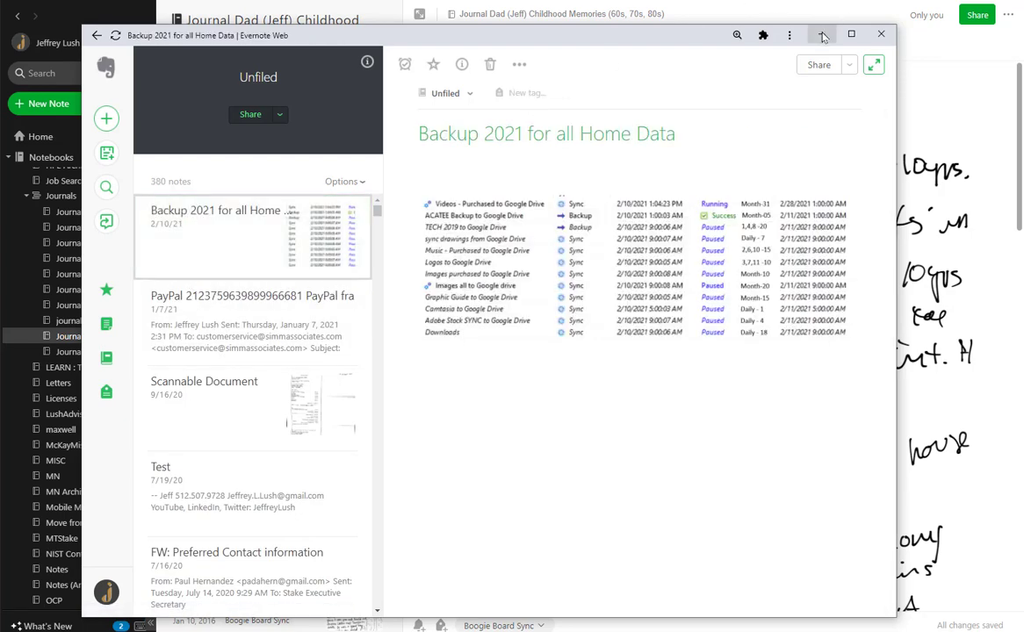
{"action": "left_click_drag", "start_coordinate": [608, 37], "coordinate": [0, 39]}
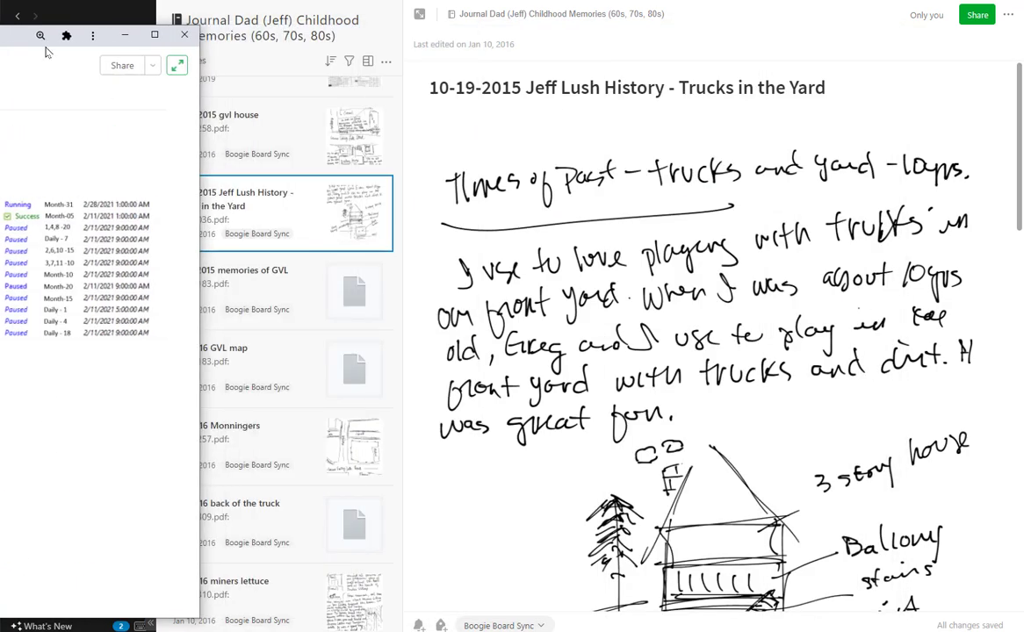
{"action": "left_click", "coordinate": [125, 35]}
Select the Trucks in the Yard and 11-15-2015 memories of GVL notes together, and return to only the Trucks note
{"action": "left_click", "coordinate": [226, 260], "text": "ctrl"}
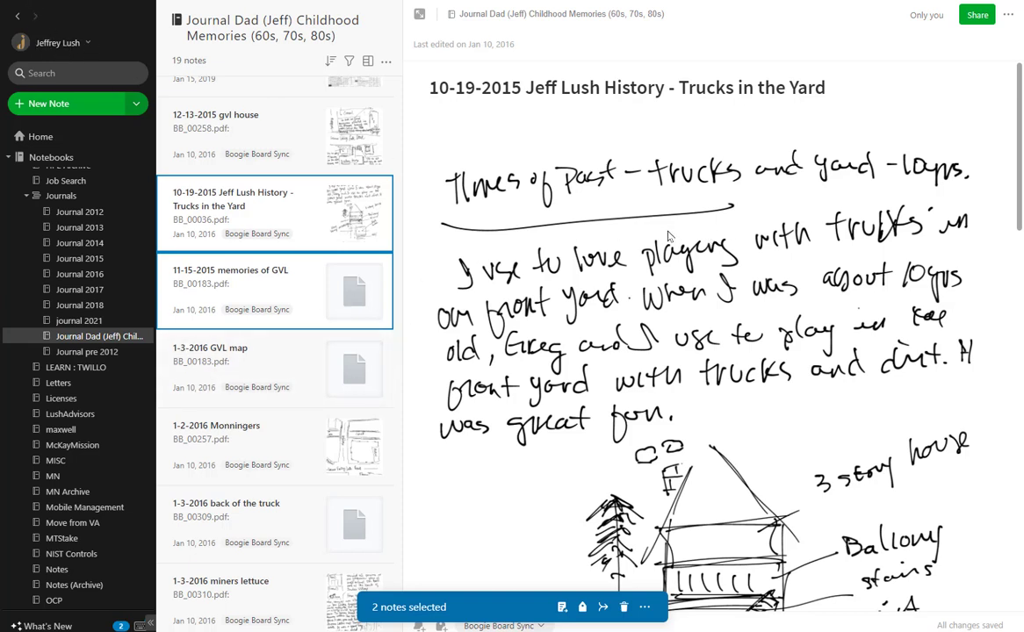
{"action": "left_click", "coordinate": [681, 255]}
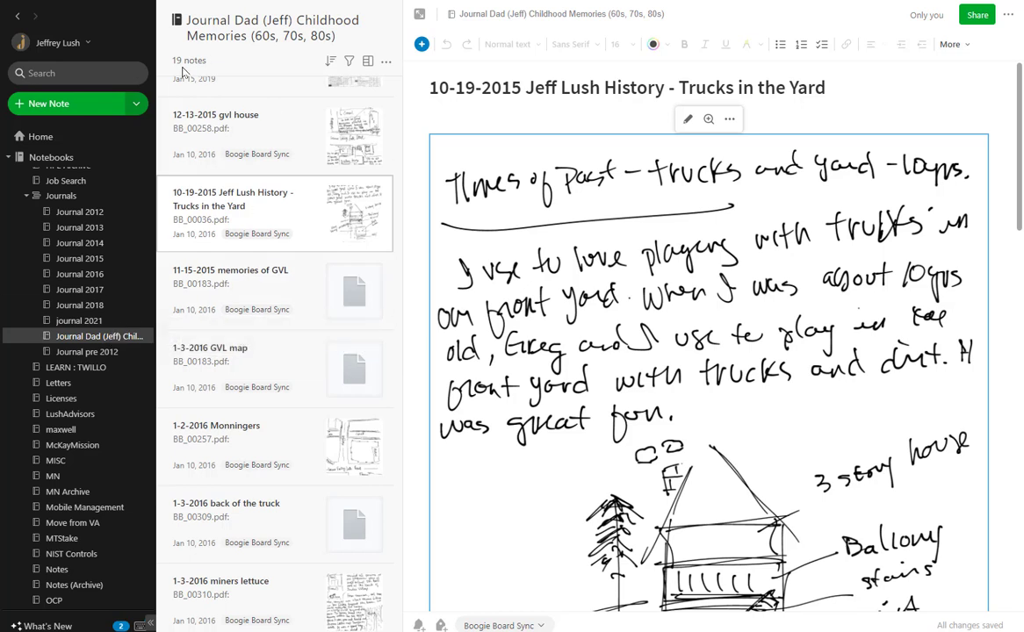
Check the Journal 2012 notebook, return to the childhood memories notebook, and browse its note list
{"action": "left_click", "coordinate": [94, 218]}
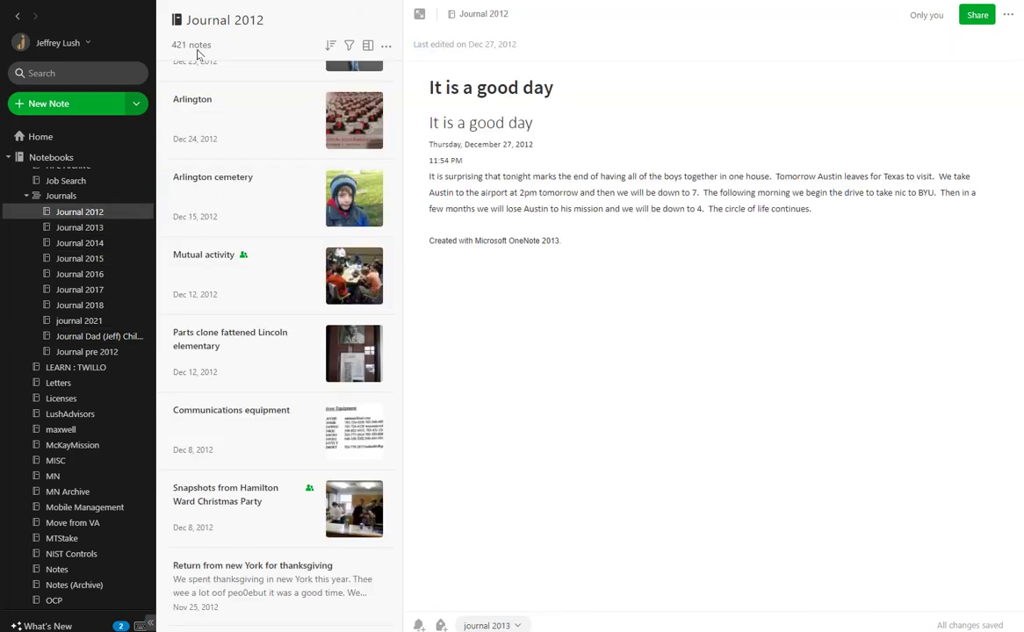
{"action": "left_click", "coordinate": [94, 341]}
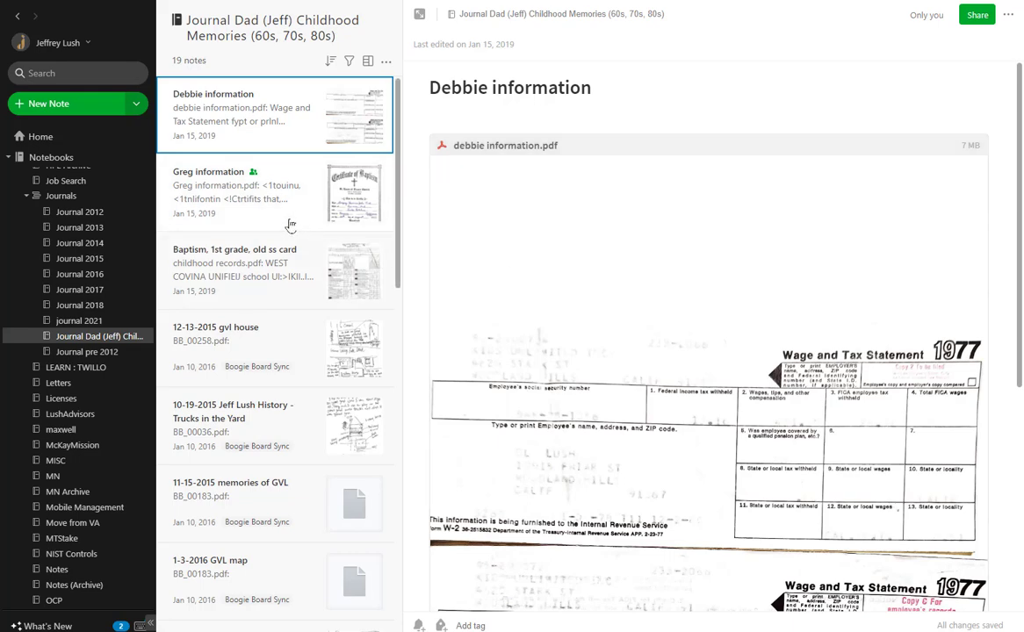
{"action": "scroll", "coordinate": [286, 221], "scroll_direction": "down", "scroll_amount": 5}
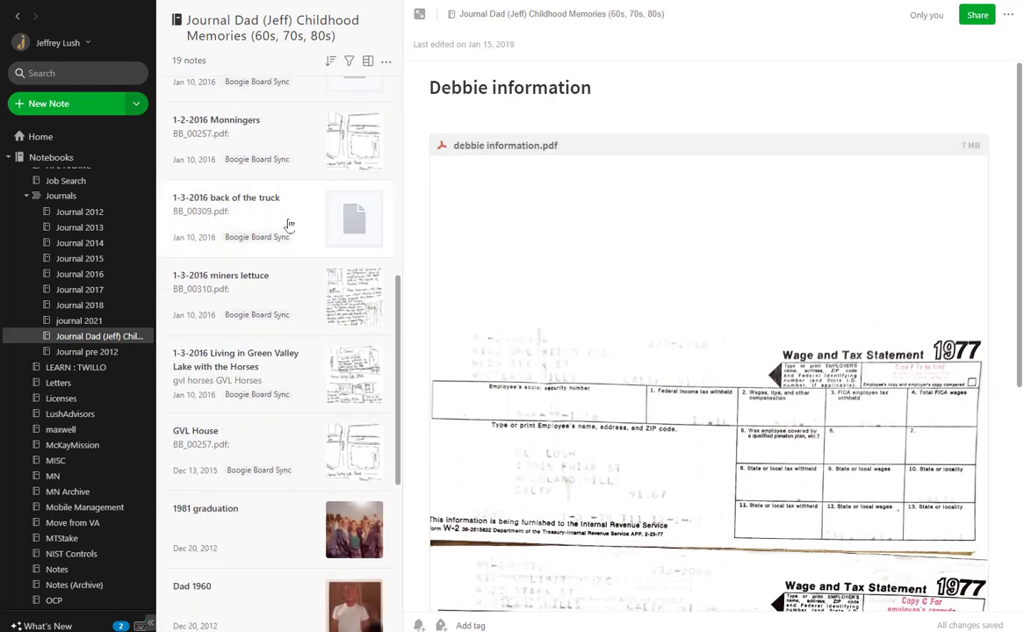
{"action": "scroll", "coordinate": [277, 199], "scroll_direction": "up", "scroll_amount": 1}
{"action": "scroll", "coordinate": [277, 199], "scroll_direction": "up", "scroll_amount": 1}
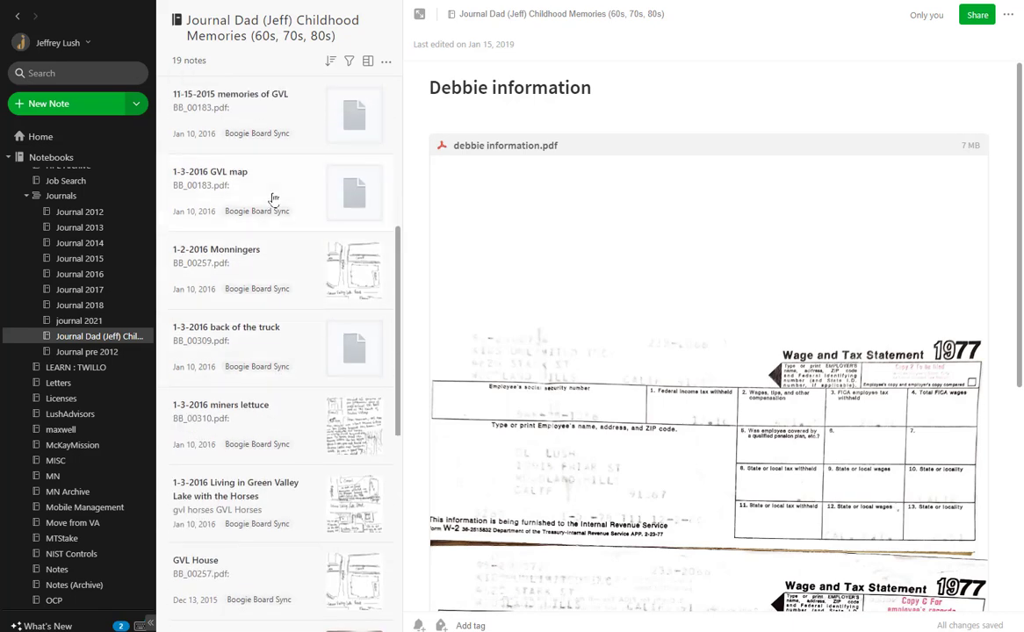
View the 1-3-2016 GVL map note and the 11-15-2015 memories of GVL note, ending on the map
{"action": "left_click", "coordinate": [282, 194]}
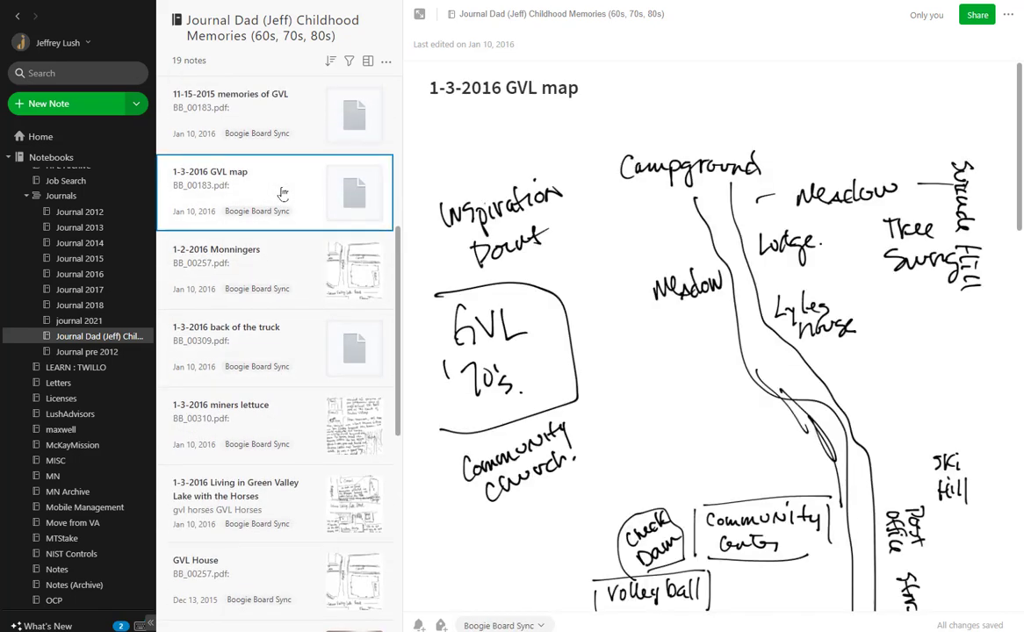
{"action": "left_click", "coordinate": [264, 123]}
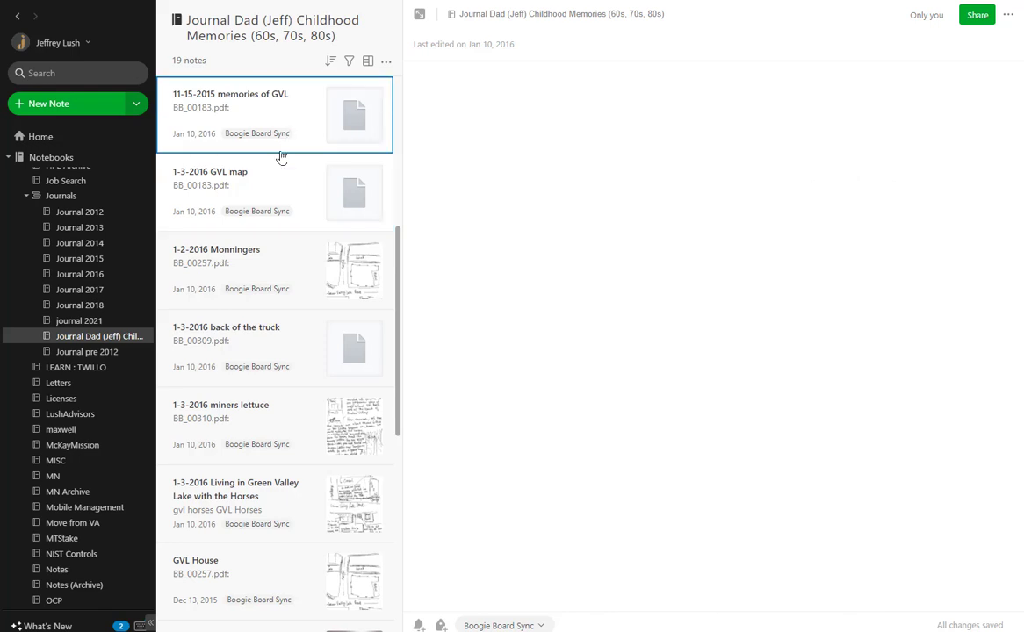
{"action": "left_click", "coordinate": [294, 200]}
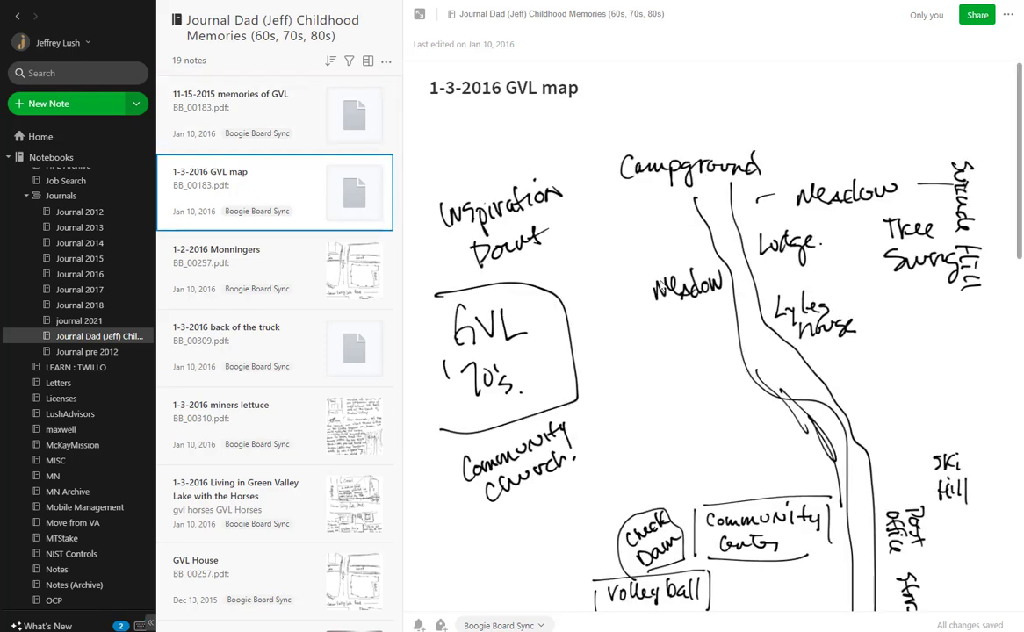
Open the 1-2-2016 note with BB_00257.pdf and examine its hand-drawn map down to the attached PDF
{"action": "left_click", "coordinate": [251, 274]}
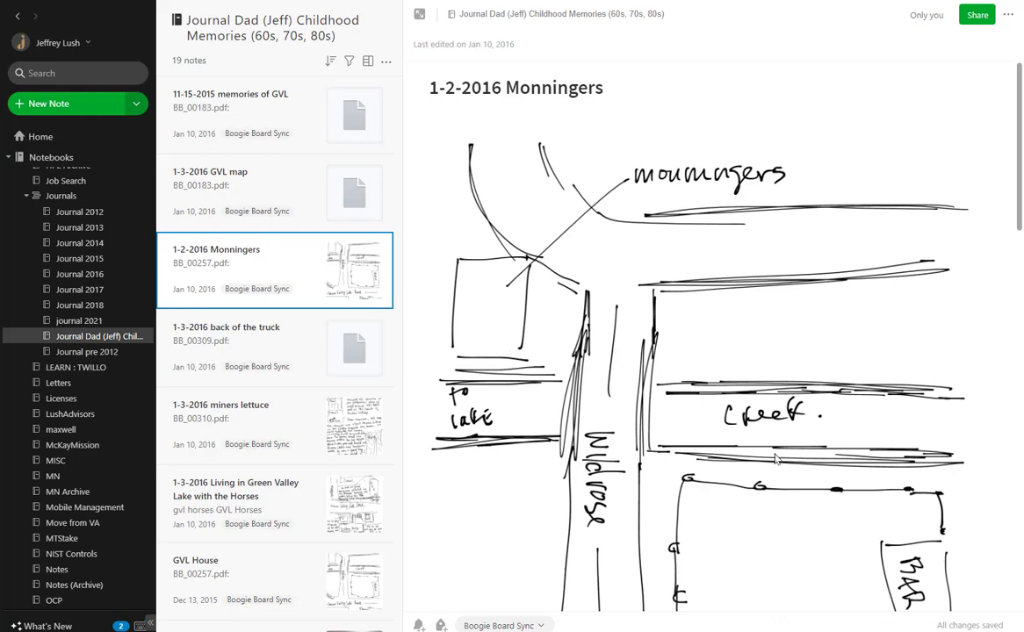
{"action": "scroll", "coordinate": [777, 425], "scroll_direction": "down", "scroll_amount": 3}
{"action": "scroll", "coordinate": [776, 425], "scroll_direction": "down", "scroll_amount": 2}
{"action": "scroll", "coordinate": [778, 422], "scroll_direction": "up", "scroll_amount": 5}
{"action": "scroll", "coordinate": [778, 422], "scroll_direction": "down", "scroll_amount": 7}
{"action": "scroll", "coordinate": [778, 422], "scroll_direction": "up", "scroll_amount": 3}
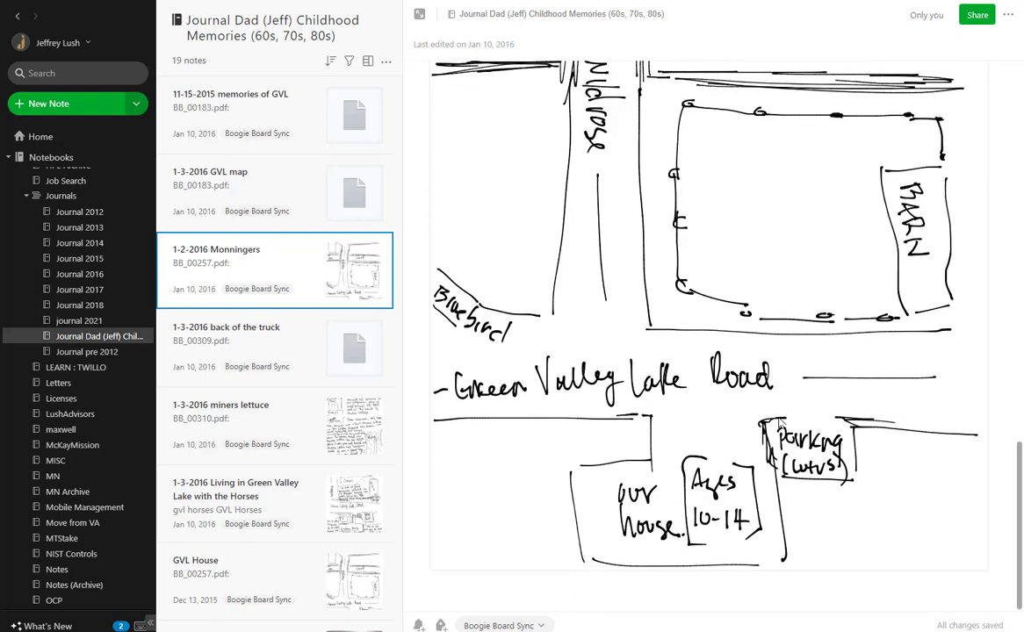
{"action": "scroll", "coordinate": [778, 422], "scroll_direction": "down", "scroll_amount": 3}
{"action": "scroll", "coordinate": [778, 422], "scroll_direction": "up", "scroll_amount": 5}
{"action": "scroll", "coordinate": [778, 422], "scroll_direction": "down", "scroll_amount": 5}
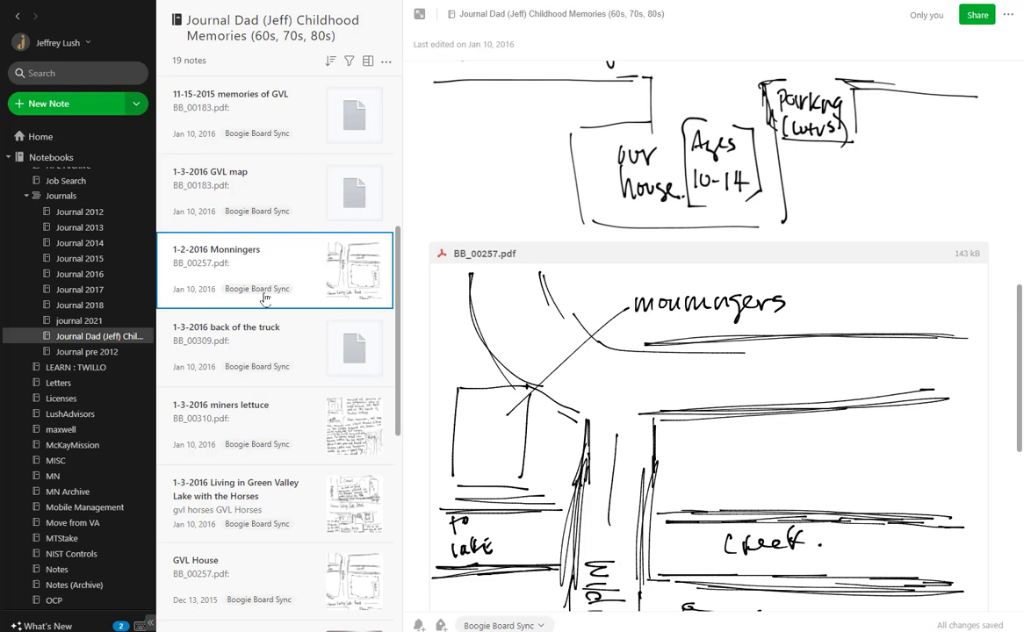
Select the 1-3-2016 GVL map note together with the 1-2-2016 note below it and start merging them
{"action": "left_click", "coordinate": [288, 201]}
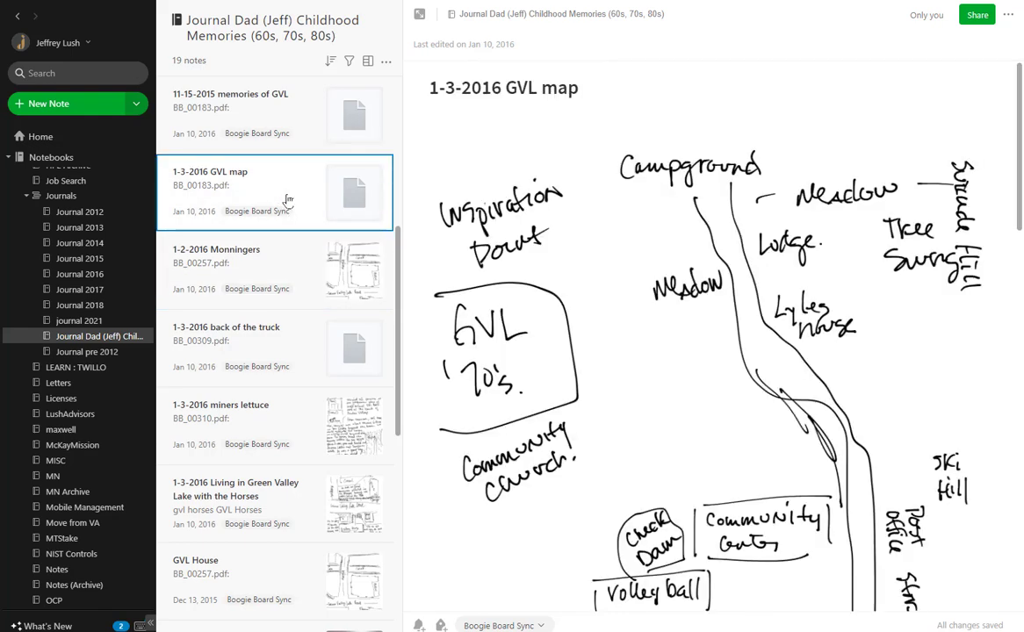
{"action": "left_click", "coordinate": [283, 259], "text": "shift"}
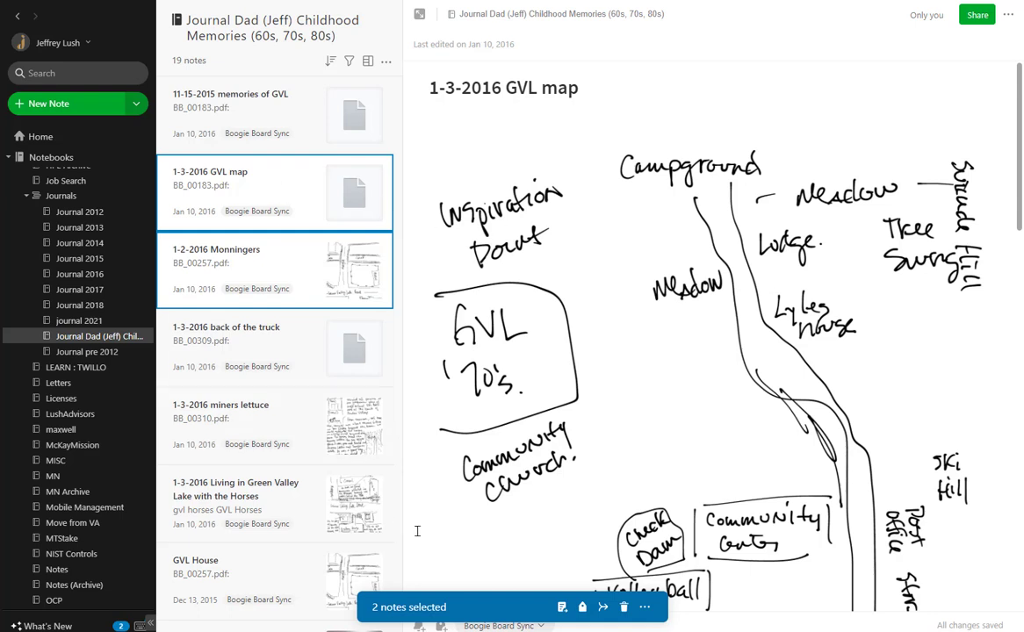
{"action": "right_click", "coordinate": [294, 190]}
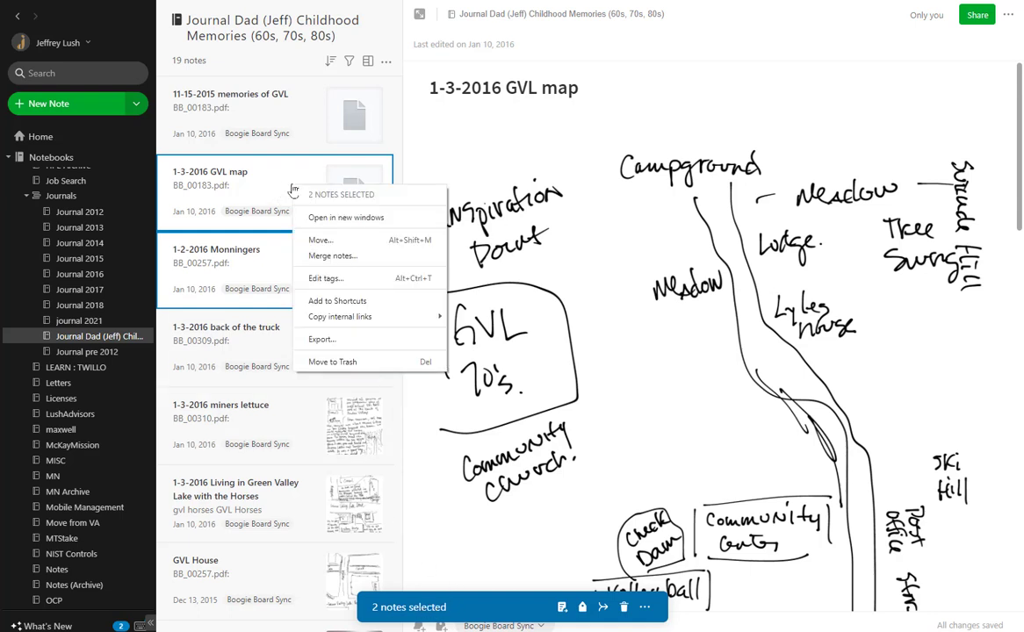
{"action": "left_click", "coordinate": [385, 256]}
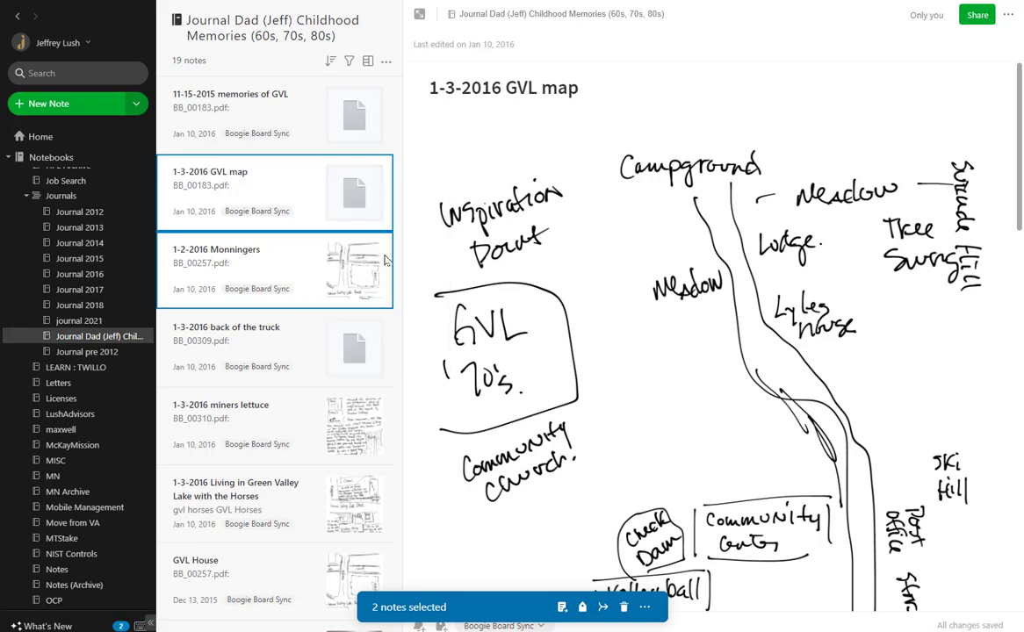
Set the merged note's title to TEST CAPTURE
{"action": "left_click", "coordinate": [509, 254]}
{"action": "left_click_drag", "start_coordinate": [509, 255], "coordinate": [367, 253]}
{"action": "type", "text": "T"}
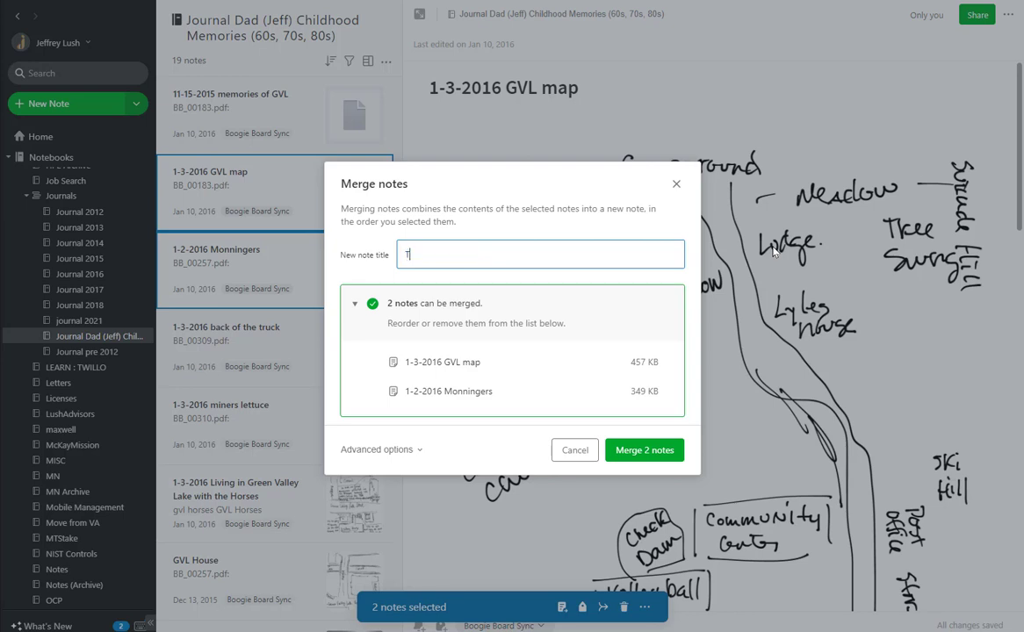
{"action": "type", "text": "EST CAPTURE"}
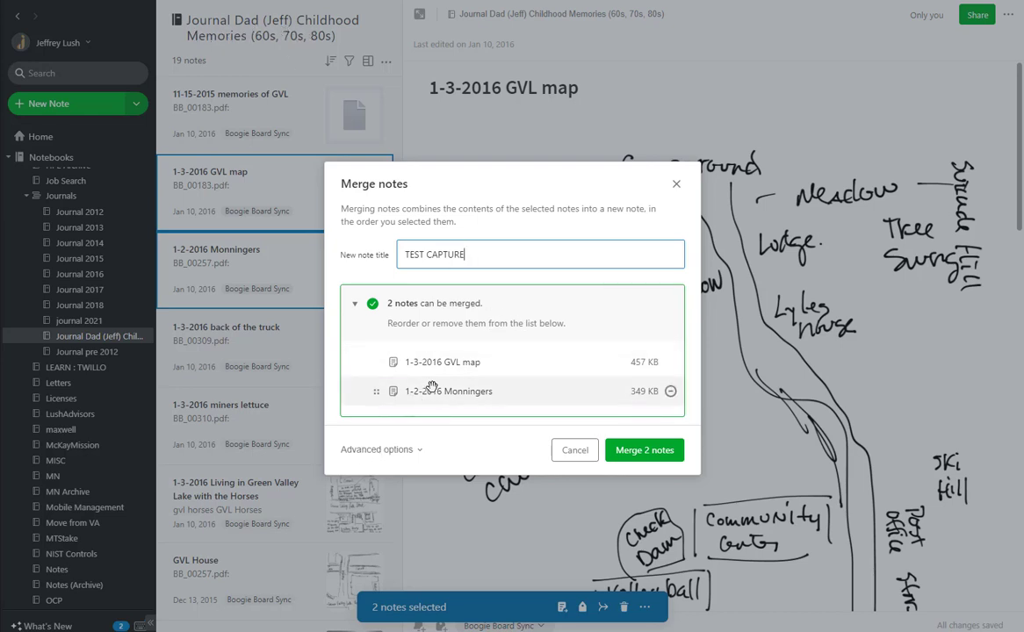
Review the note order and advanced merge options, and merge the two selected notes
{"action": "mouse_move", "coordinate": [482, 368]}
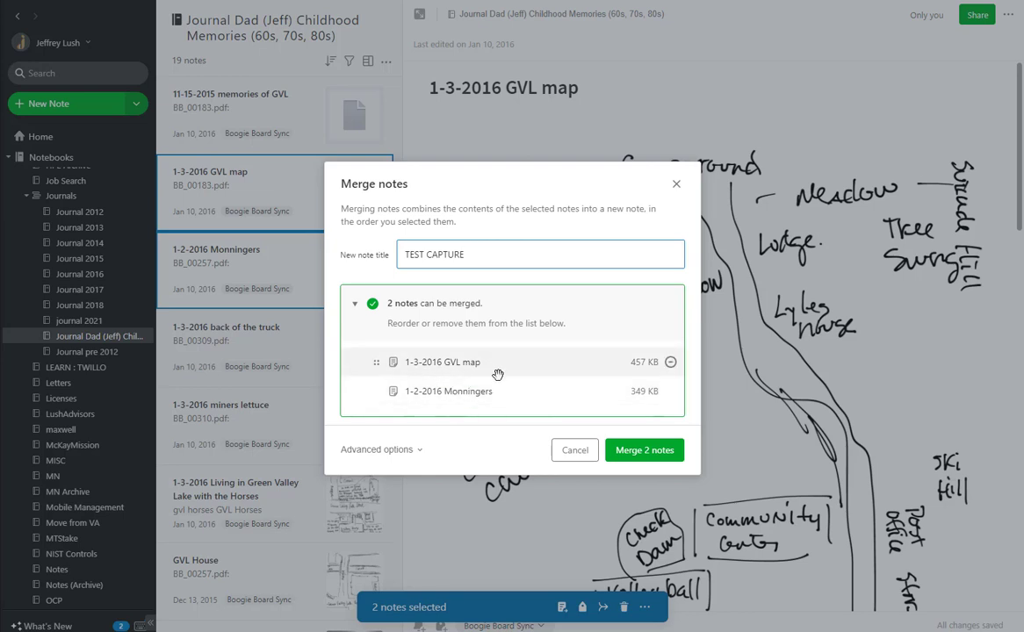
{"action": "left_click", "coordinate": [395, 452]}
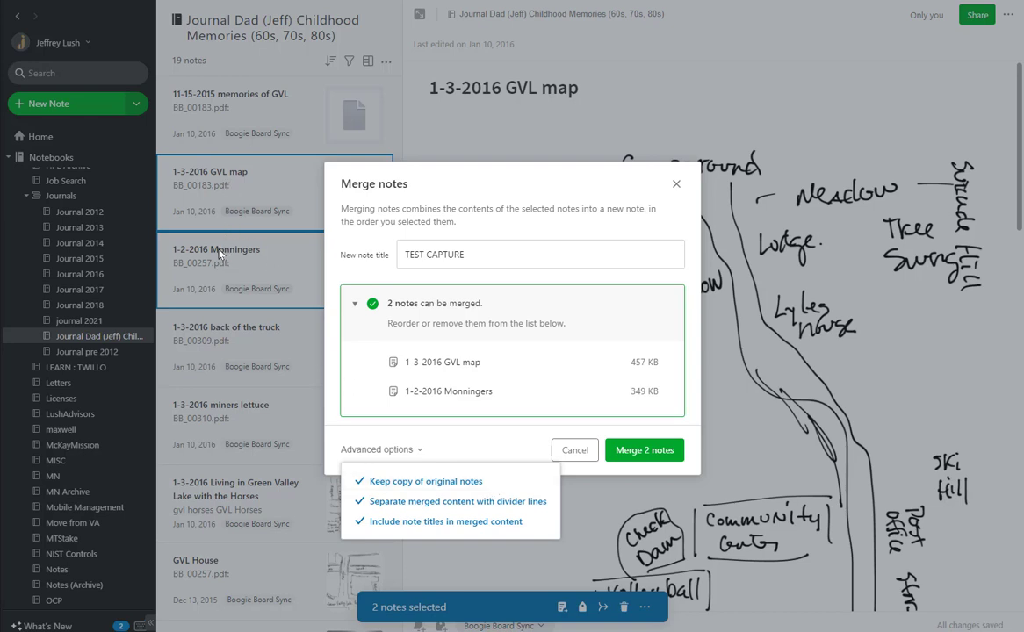
{"action": "left_click", "coordinate": [480, 256]}
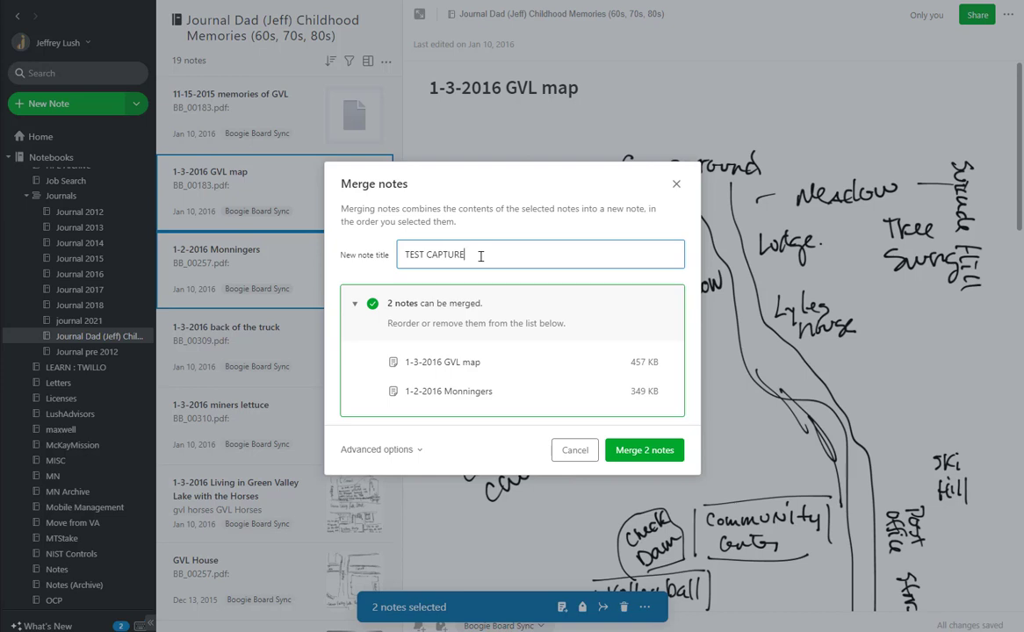
{"action": "left_click", "coordinate": [647, 450]}
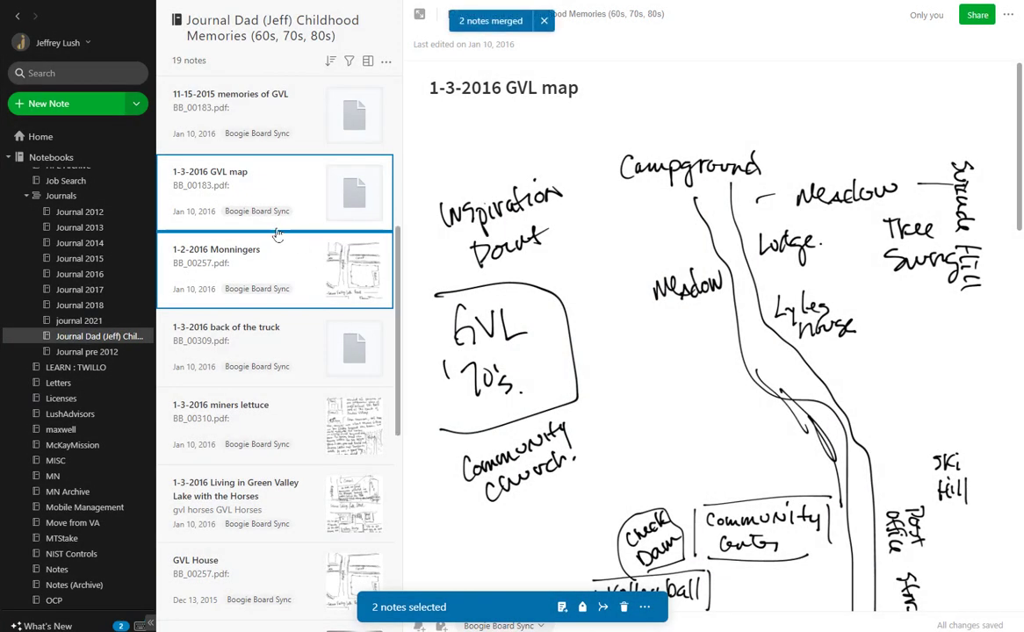
Open the merged TEST CAPTURE note and examine the headings, maps and attached PDFs of its 1-3-2016 and 1-2-2016 sections
{"action": "scroll", "coordinate": [274, 235], "scroll_direction": "up", "scroll_amount": 5}
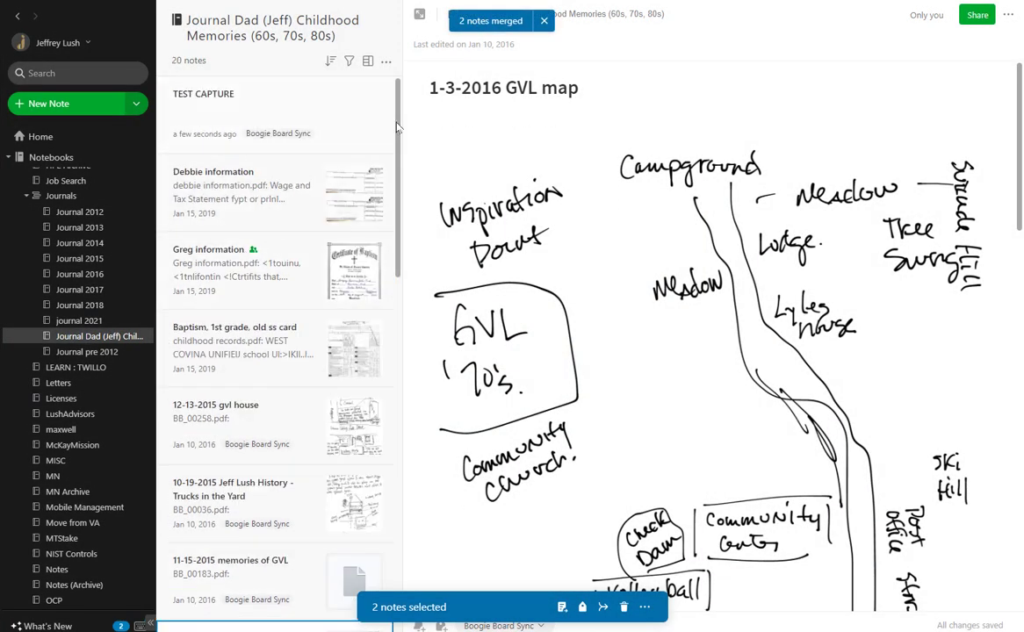
{"action": "left_click", "coordinate": [249, 105]}
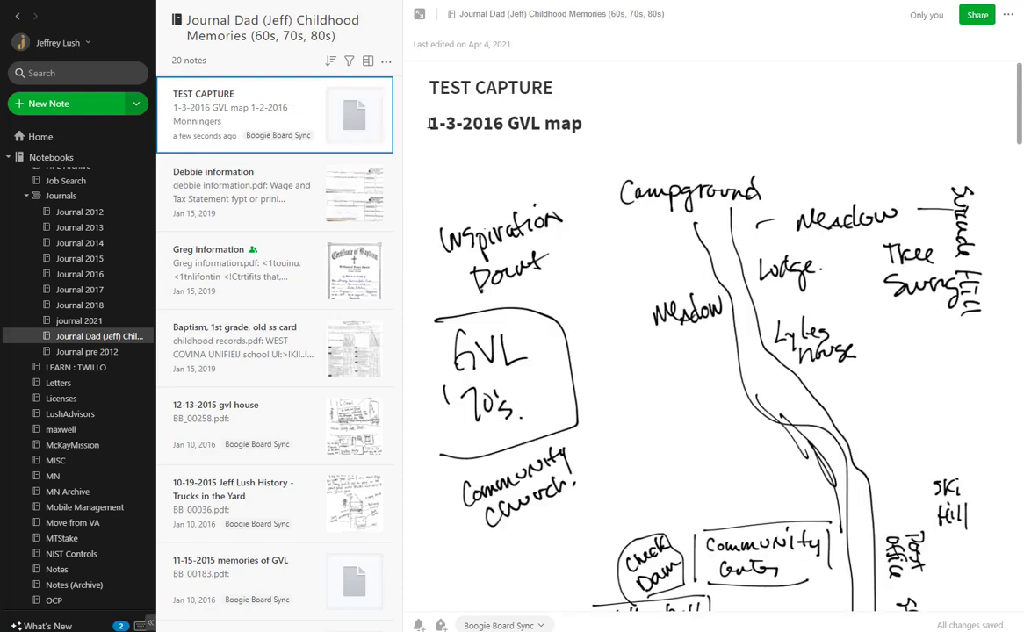
{"action": "left_click_drag", "start_coordinate": [429, 124], "coordinate": [606, 130]}
{"action": "scroll", "coordinate": [606, 247], "scroll_direction": "down", "scroll_amount": 5}
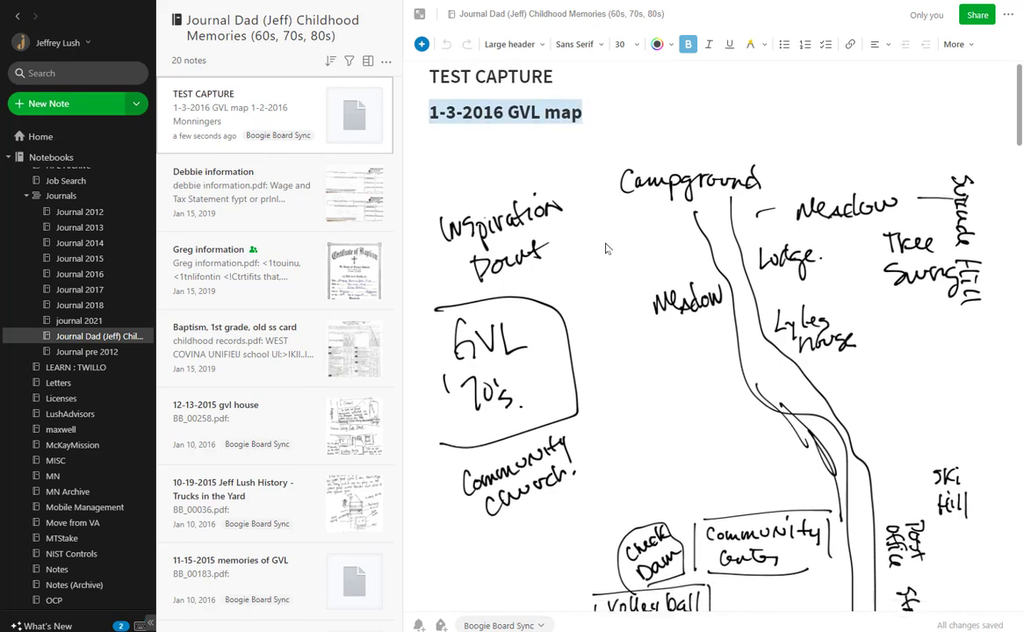
{"action": "scroll", "coordinate": [605, 256], "scroll_direction": "down", "scroll_amount": 15}
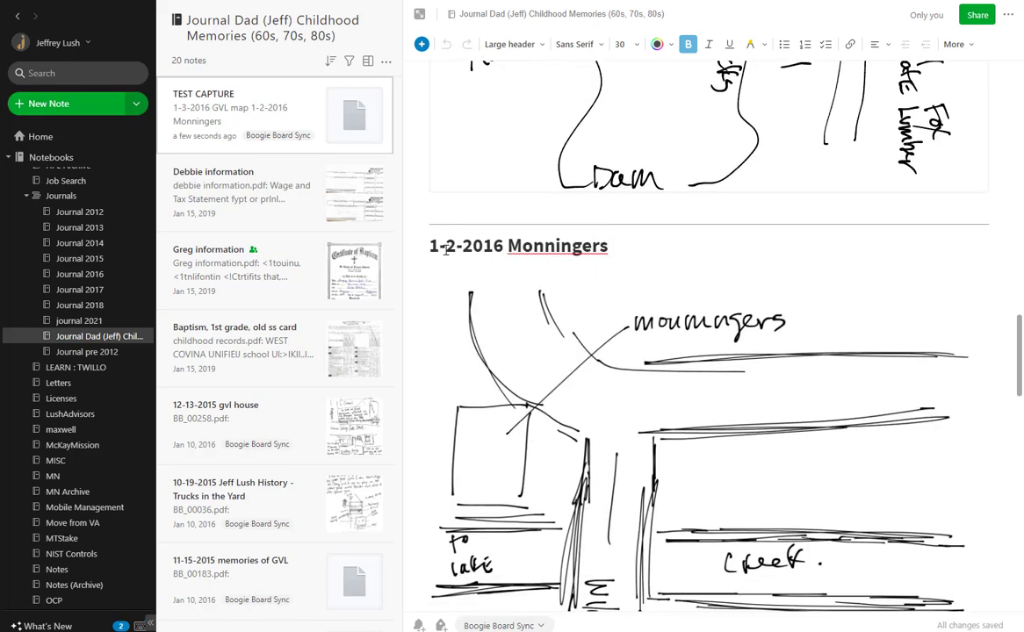
{"action": "left_click_drag", "start_coordinate": [431, 246], "coordinate": [645, 253]}
{"action": "scroll", "coordinate": [753, 413], "scroll_direction": "down", "scroll_amount": 13}
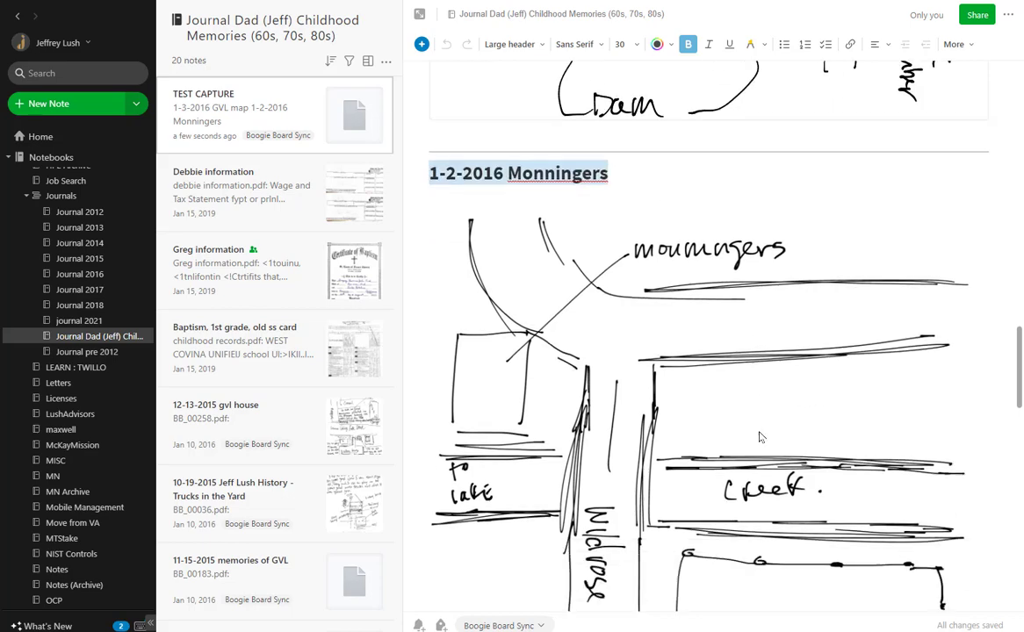
{"action": "scroll", "coordinate": [760, 436], "scroll_direction": "up", "scroll_amount": 15}
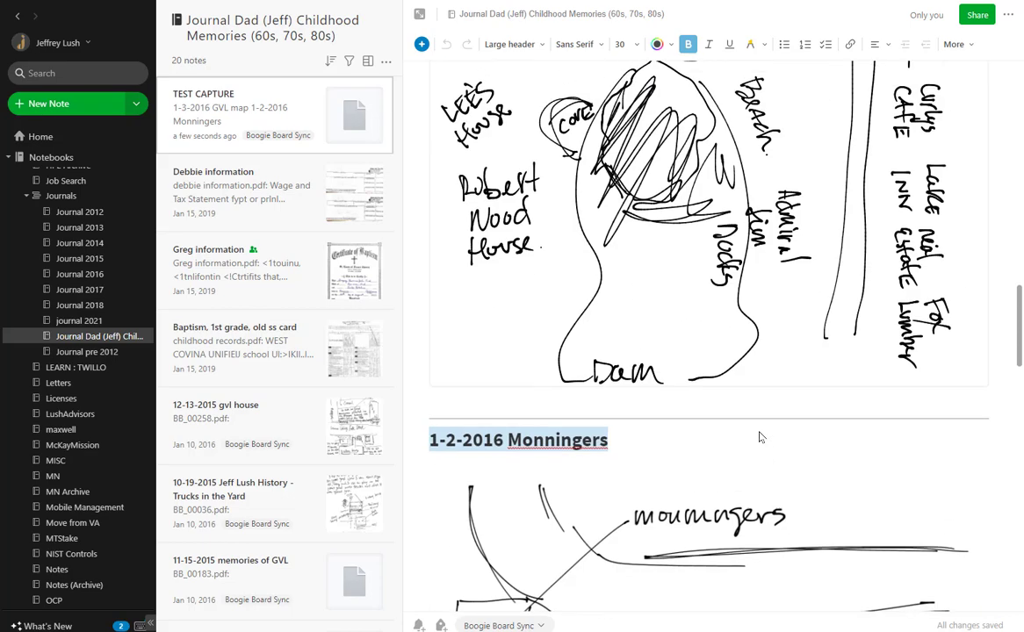
{"action": "scroll", "coordinate": [550, 338], "scroll_direction": "down", "scroll_amount": 5}
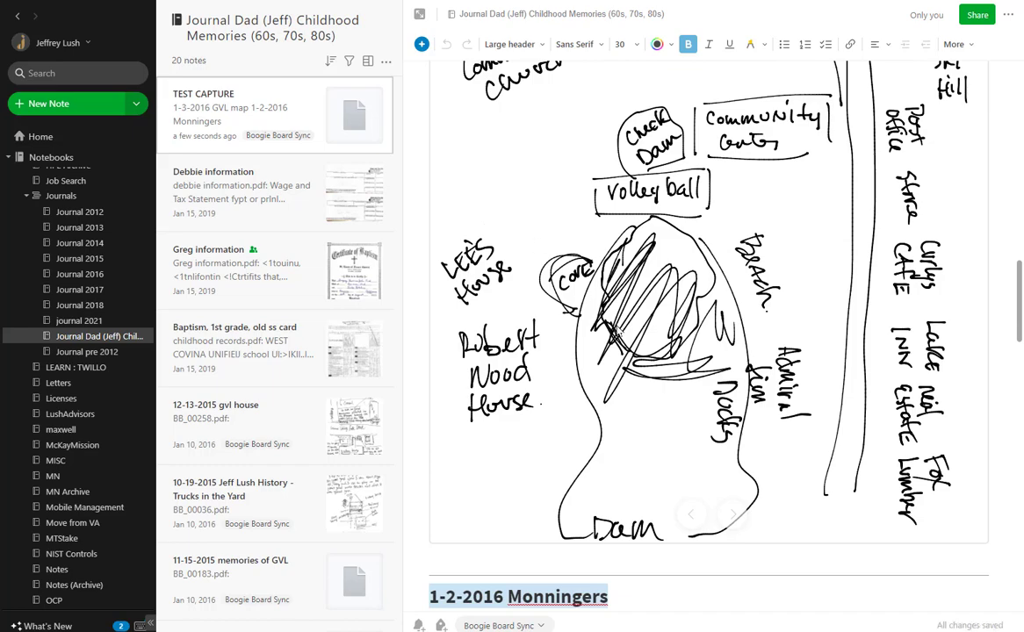
{"action": "scroll", "coordinate": [618, 331], "scroll_direction": "up", "scroll_amount": 10}
{"action": "scroll", "coordinate": [616, 331], "scroll_direction": "down", "scroll_amount": 12}
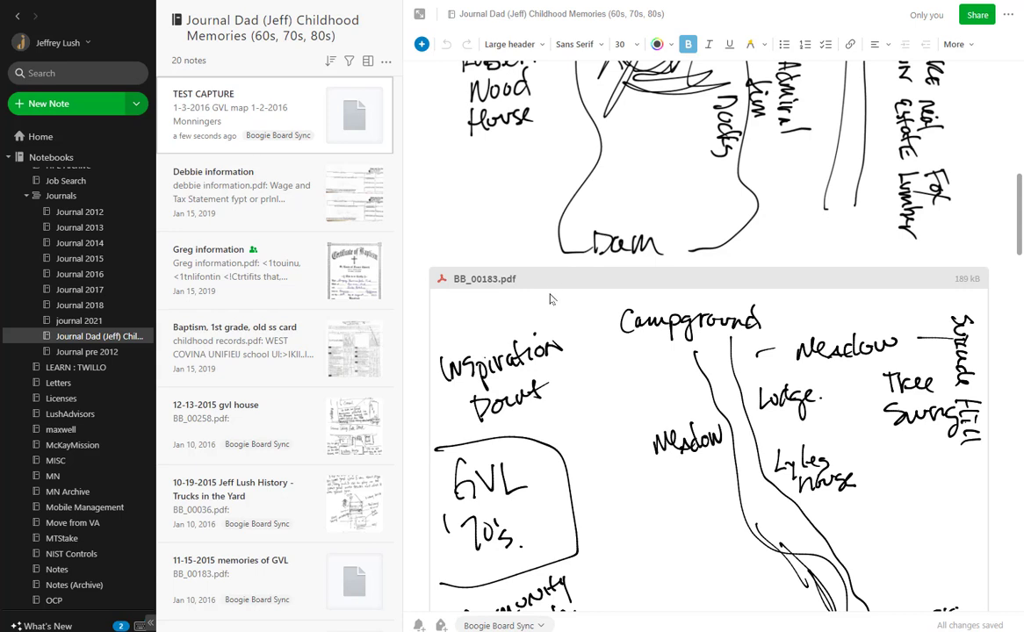
Review the available attachment options for BB_00183.pdf in the TEST CAPTURE note
{"action": "left_click", "coordinate": [556, 287]}
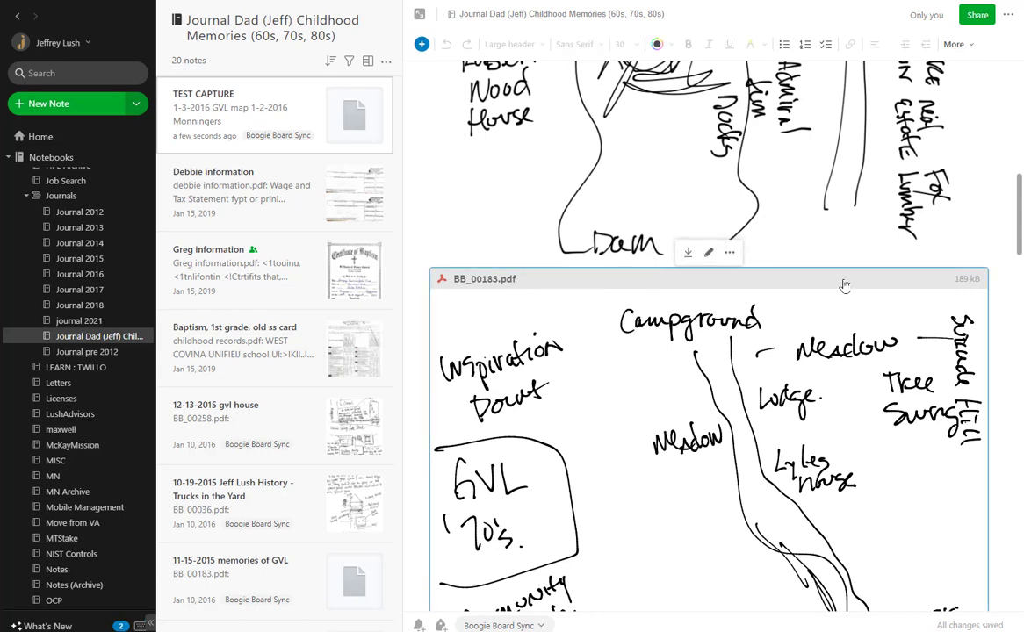
{"action": "left_click", "coordinate": [729, 252]}
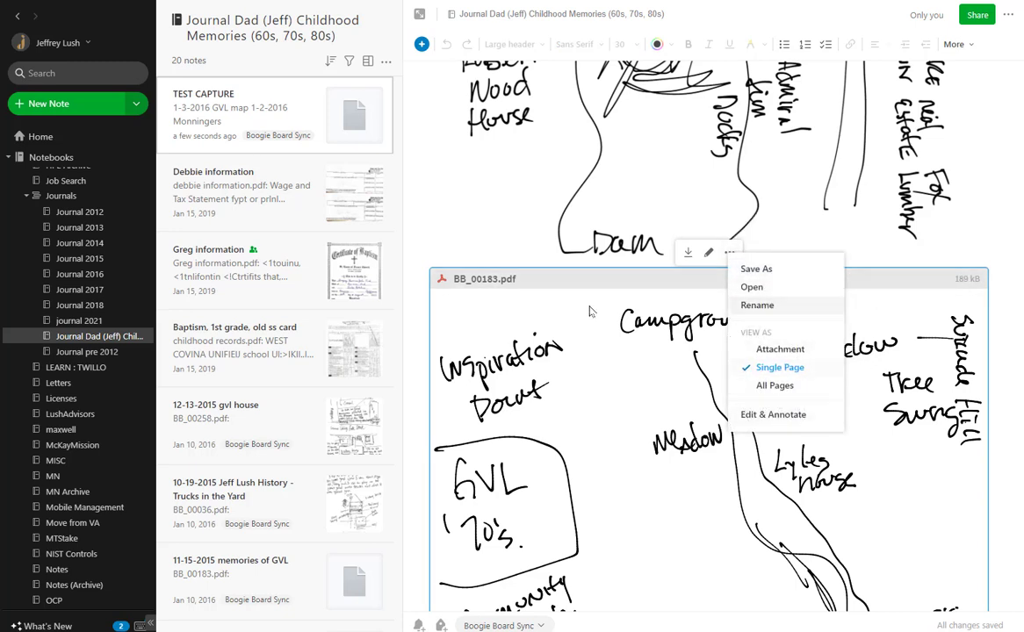
{"action": "left_click", "coordinate": [562, 290]}
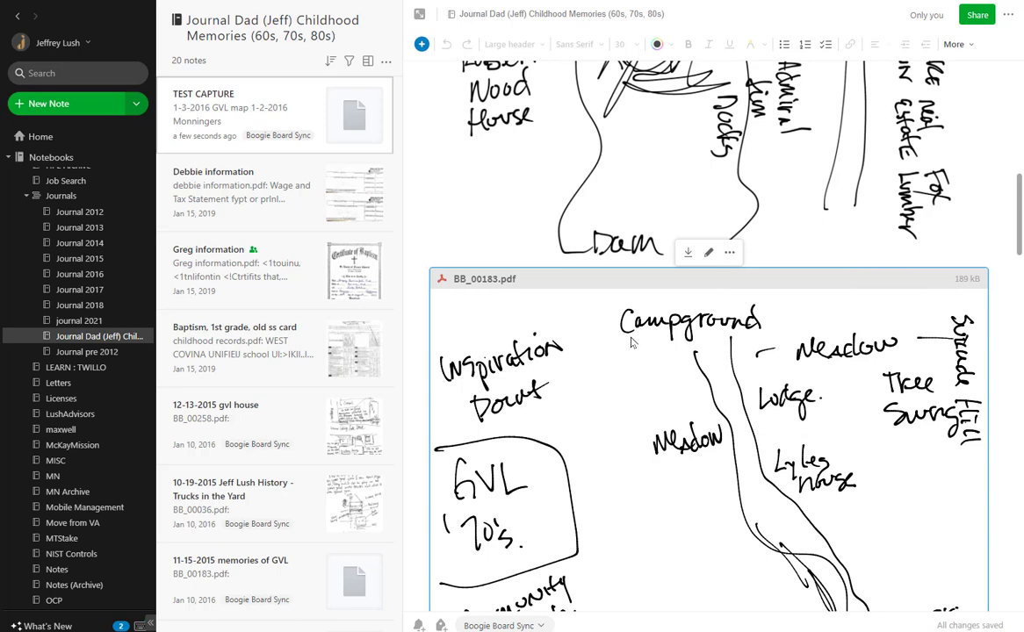
{"action": "scroll", "coordinate": [630, 342], "scroll_direction": "down", "scroll_amount": 4}
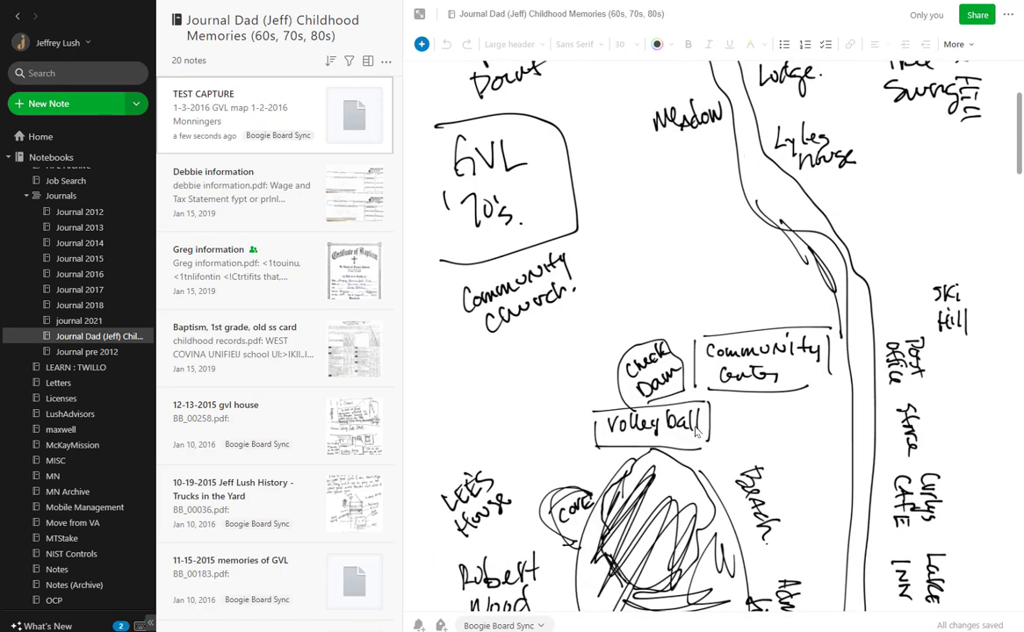
{"action": "scroll", "coordinate": [553, 343], "scroll_direction": "down", "scroll_amount": 5}
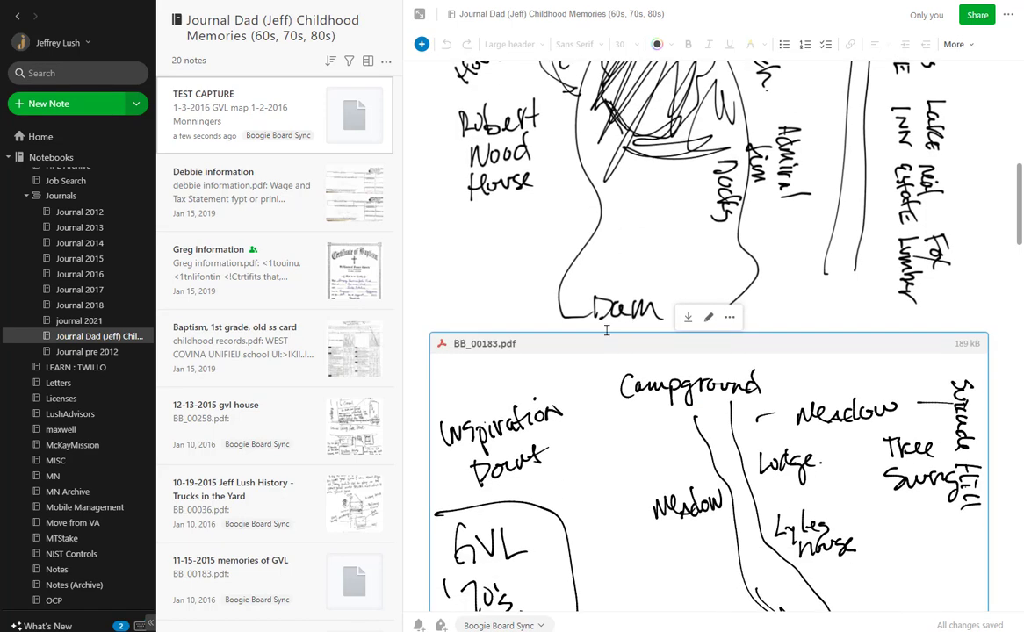
{"action": "right_click", "coordinate": [548, 352]}
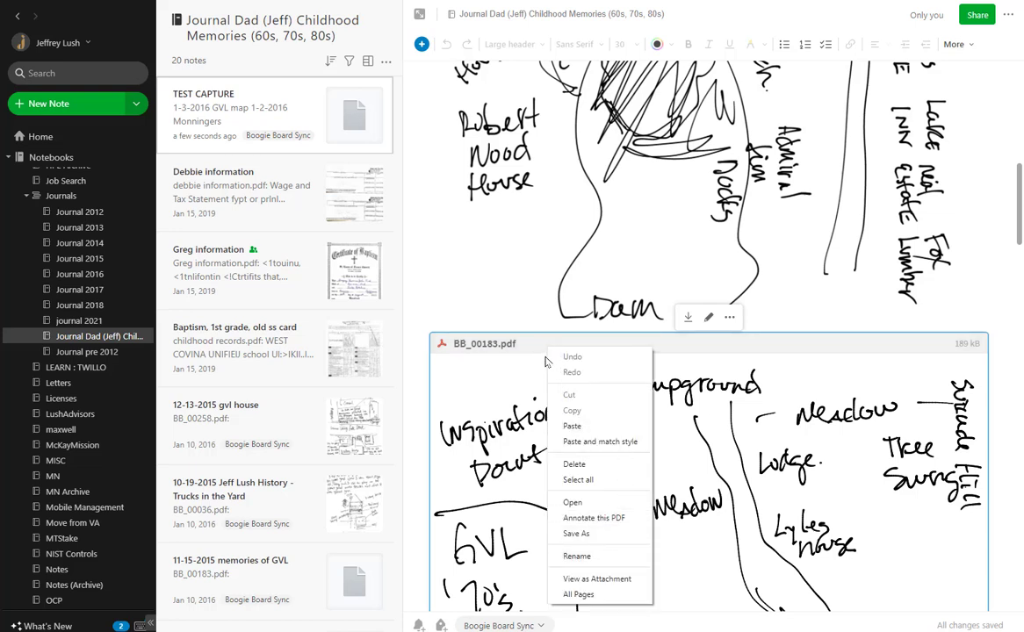
{"action": "left_click", "coordinate": [519, 348]}
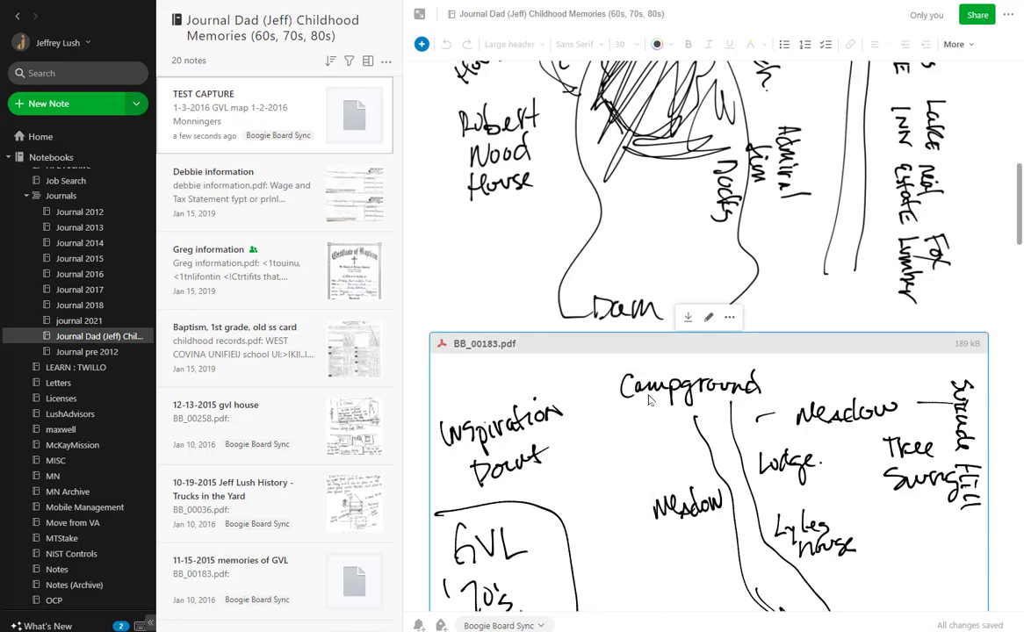
Delete the duplicate BB_00183.pdf attachment below the GVL map image
{"action": "scroll", "coordinate": [650, 430], "scroll_direction": "up", "scroll_amount": 7}
{"action": "scroll", "coordinate": [706, 331], "scroll_direction": "down", "scroll_amount": 7}
{"action": "left_click", "coordinate": [580, 349]}
Delete the duplicate BB_00257.pdf attachment below the 1-2-2016 map and check the cleaned-up note
{"action": "scroll", "coordinate": [582, 358], "scroll_direction": "down", "scroll_amount": 5}
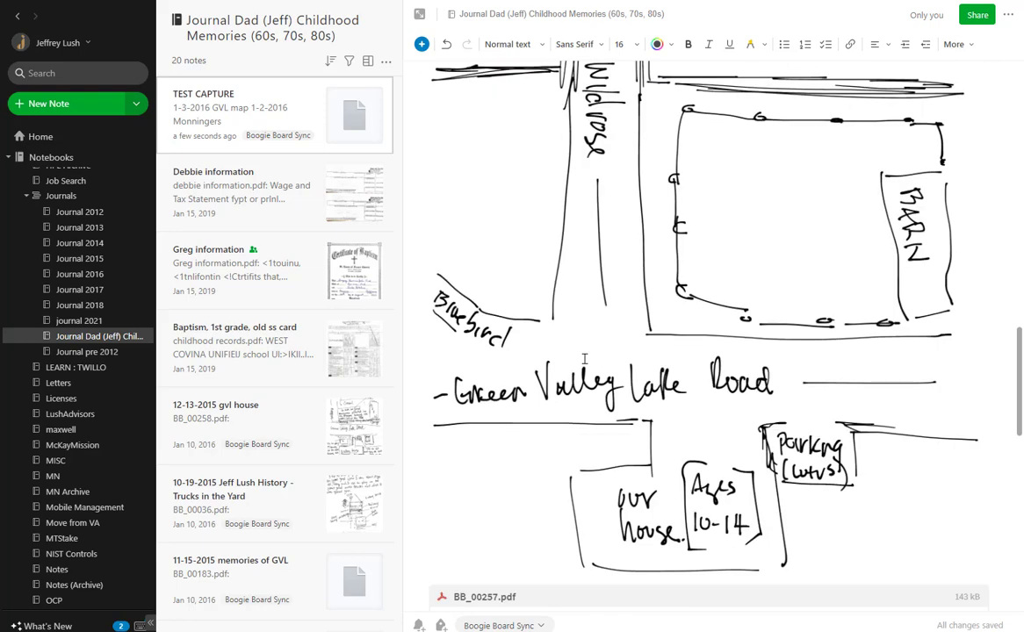
{"action": "scroll", "coordinate": [584, 358], "scroll_direction": "down", "scroll_amount": 5}
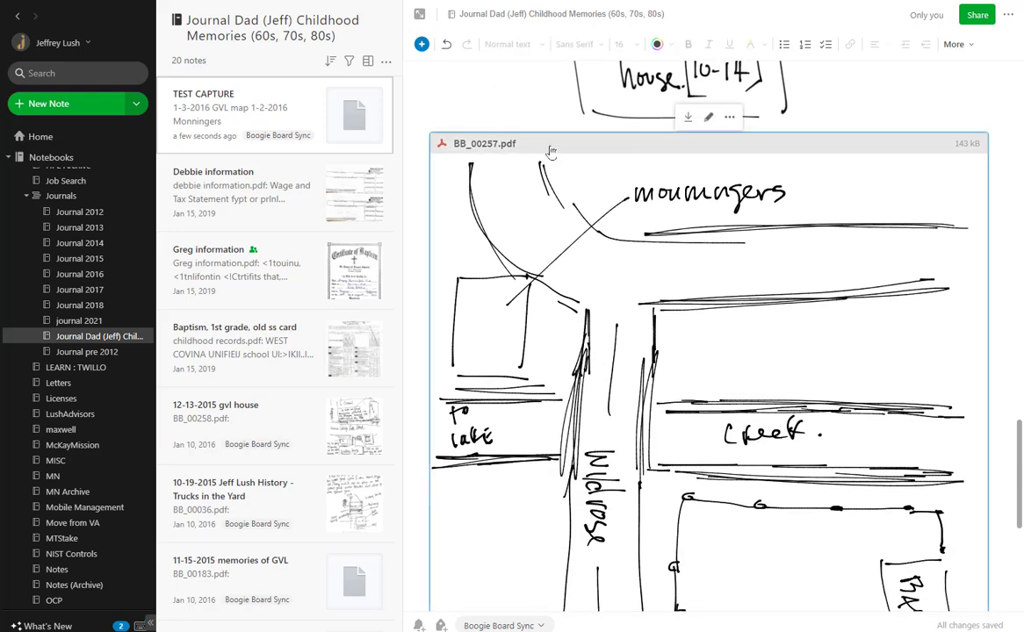
{"action": "scroll", "coordinate": [562, 220], "scroll_direction": "down", "scroll_amount": 4}
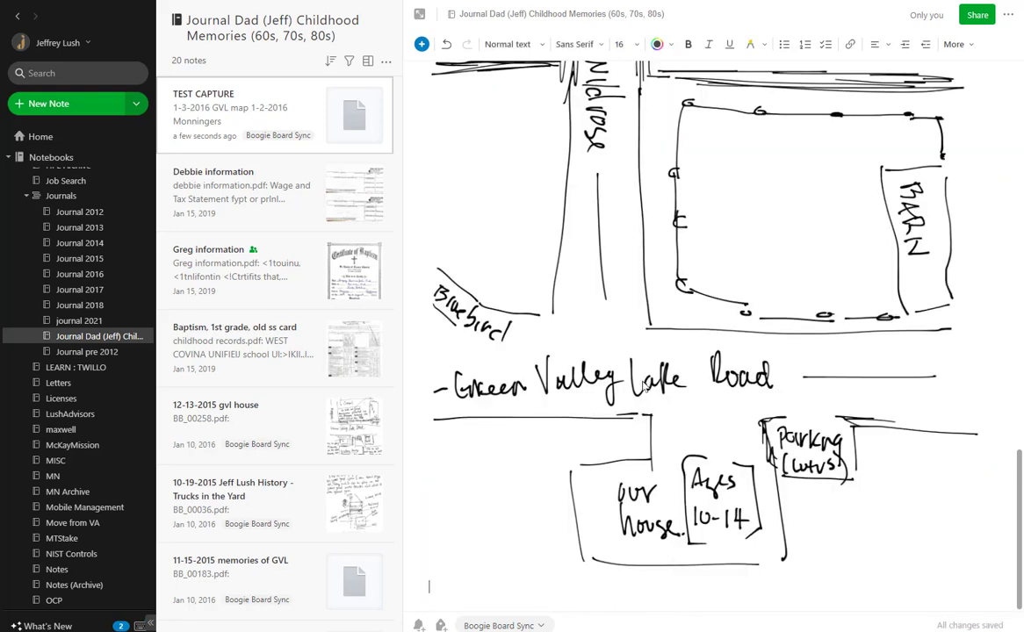
{"action": "scroll", "coordinate": [644, 386], "scroll_direction": "up", "scroll_amount": 2}
{"action": "scroll", "coordinate": [644, 387], "scroll_direction": "up", "scroll_amount": 10}
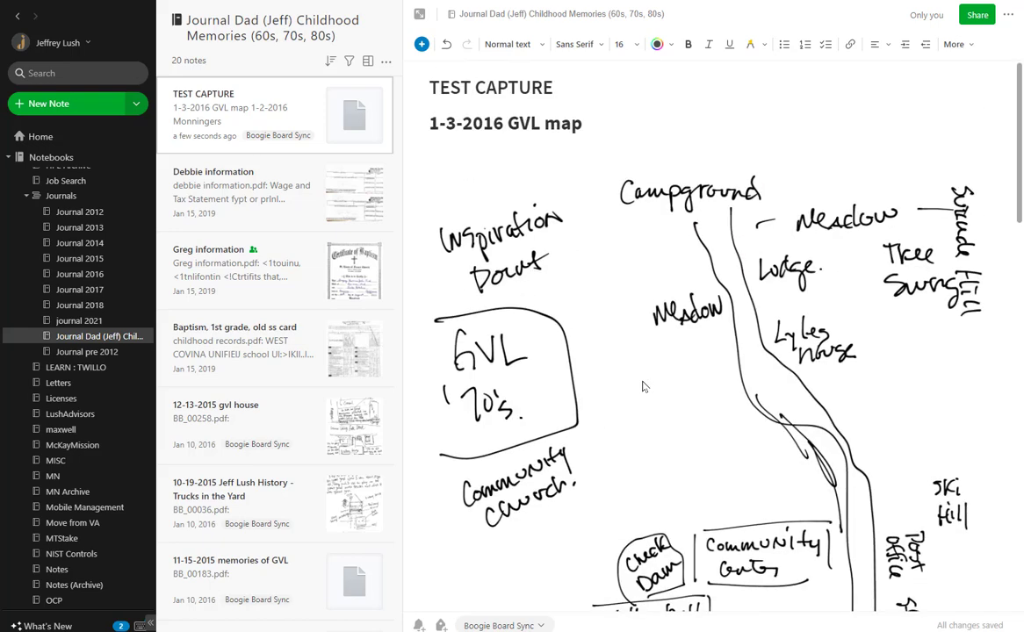
Print all pages of the TEST CAPTURE note with Microsoft Print to PDF
{"action": "left_click", "coordinate": [301, 106]}
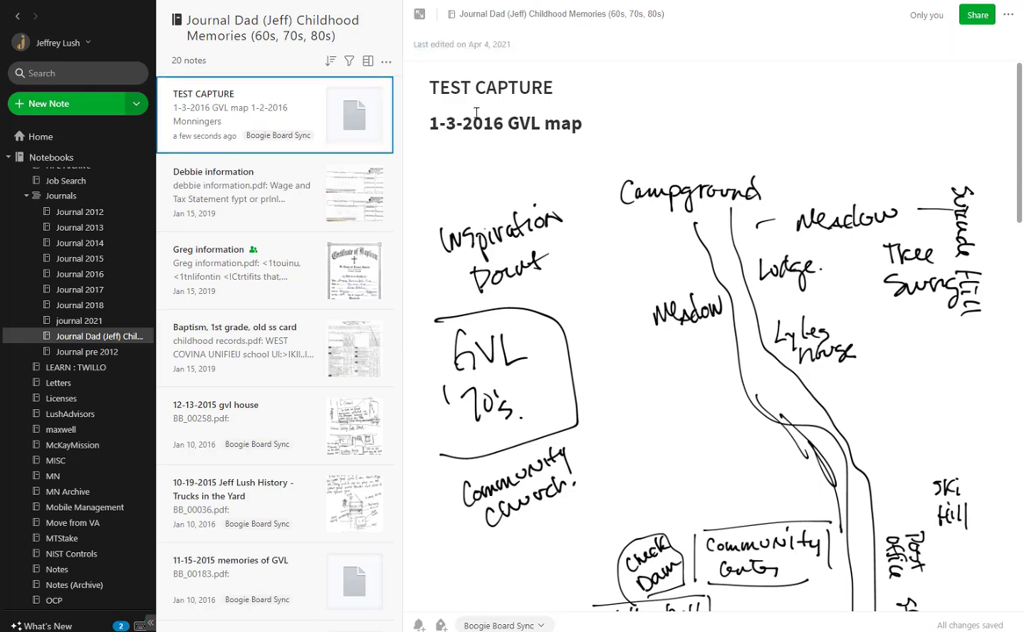
{"action": "left_click", "coordinate": [1007, 14]}
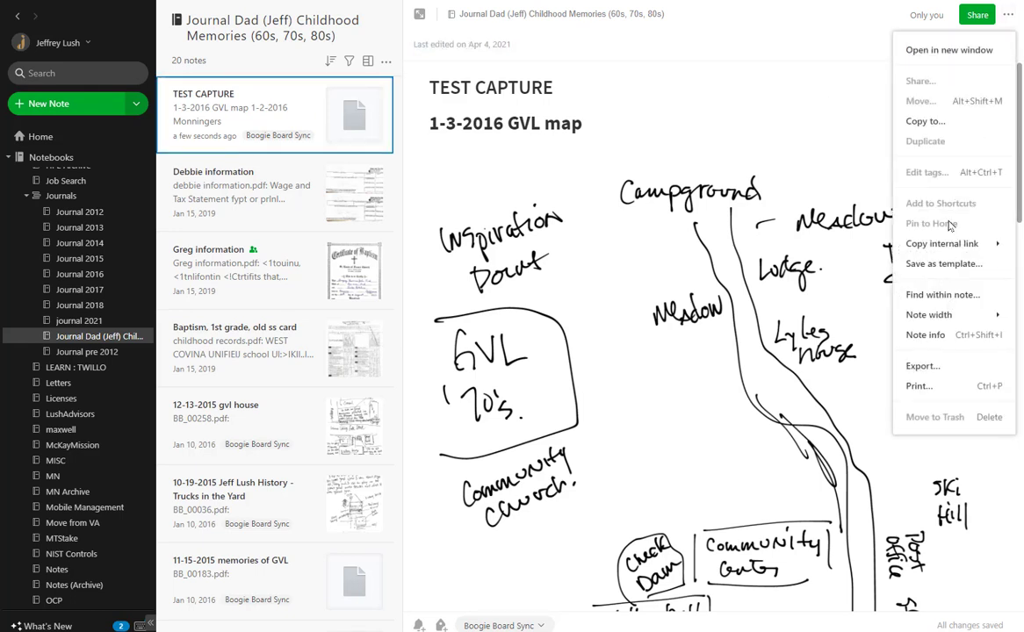
{"action": "left_click", "coordinate": [939, 387]}
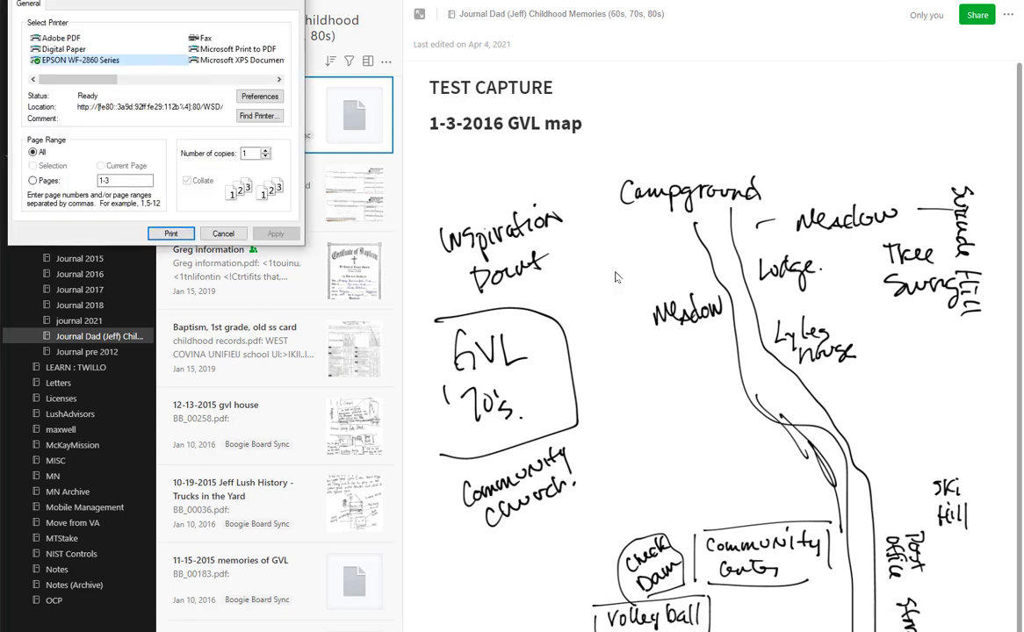
{"action": "left_click", "coordinate": [219, 50]}
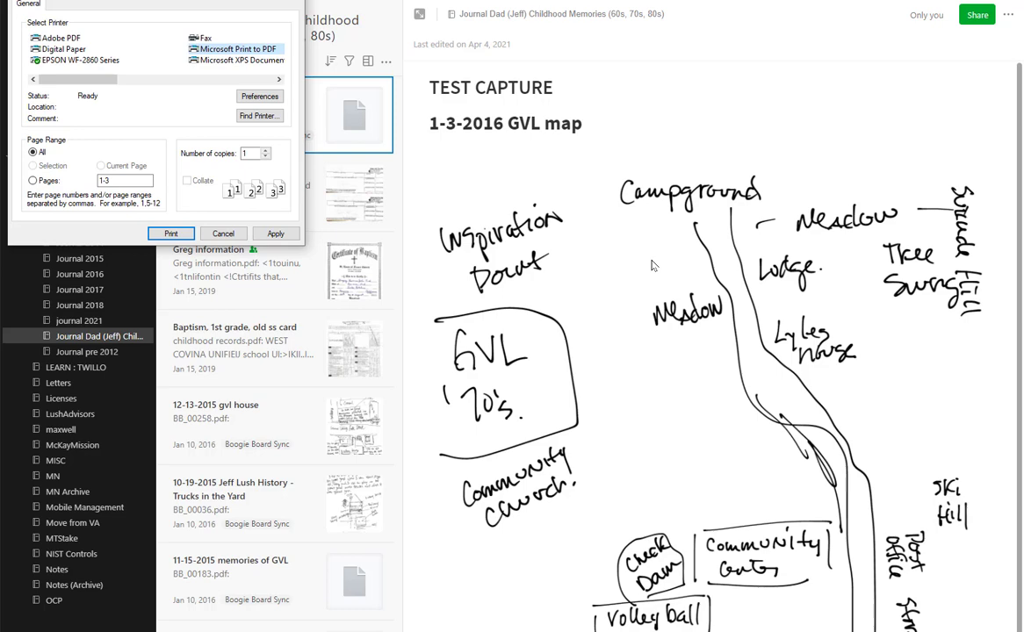
{"action": "left_click", "coordinate": [170, 233]}
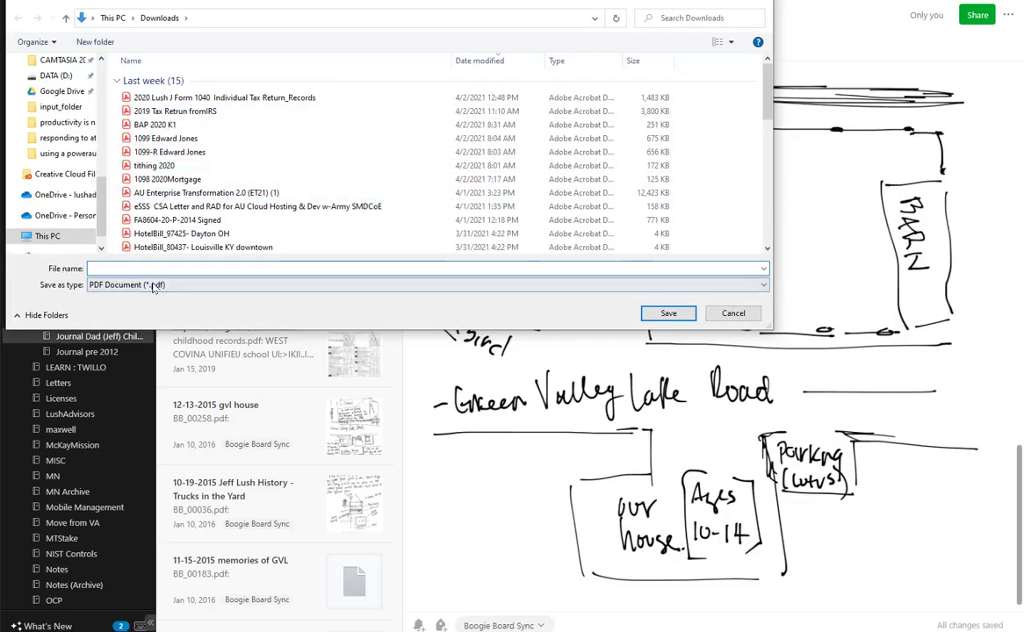
Save the PDF output in the Downloads folder under the file name test
{"action": "left_click", "coordinate": [151, 269]}
{"action": "type", "text": "test"}
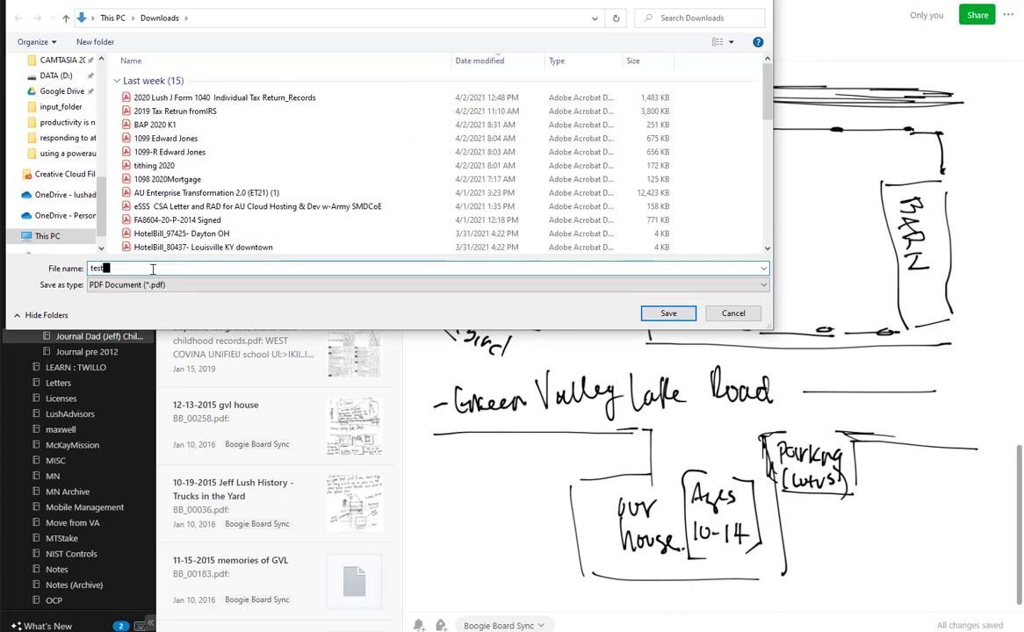
{"action": "left_click", "coordinate": [668, 313]}
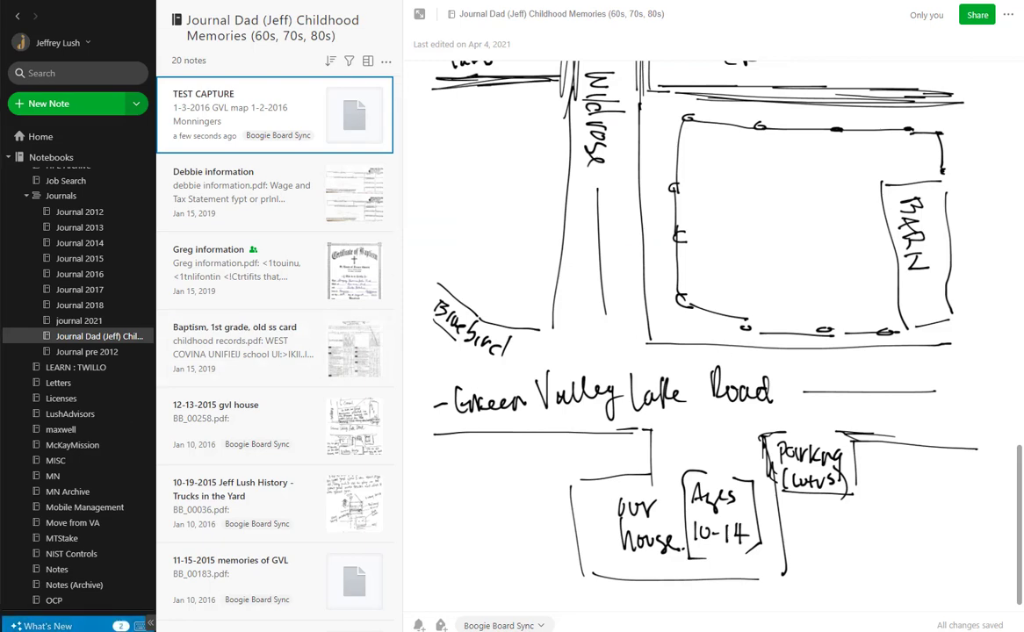
Switch to the Downloads folder in File Explorer and open the test PDF
{"action": "left_click", "coordinate": [53, 630]}
{"action": "left_click", "coordinate": [111, 231]}
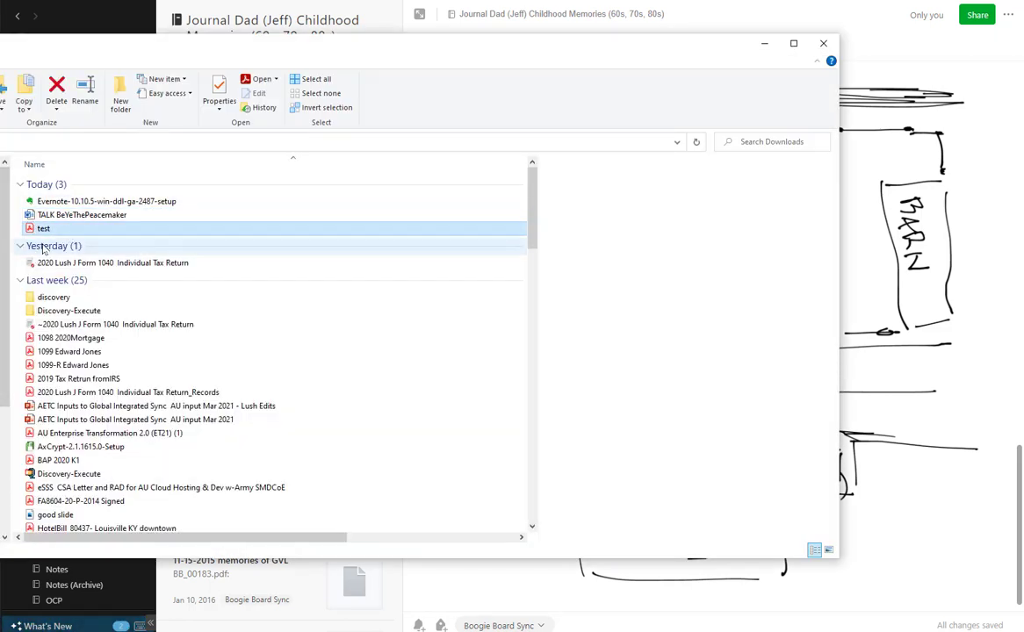
{"action": "double_click", "coordinate": [50, 230]}
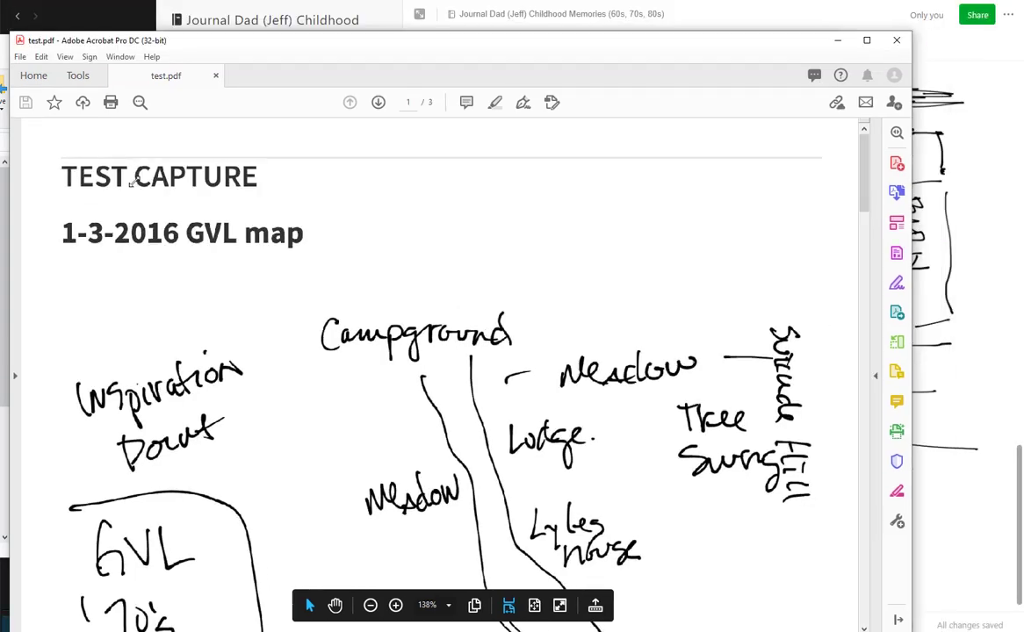
Review both map sections across the pages of test.pdf, close it and return to Evernote
{"action": "scroll", "coordinate": [238, 216], "scroll_direction": "down", "scroll_amount": 5}
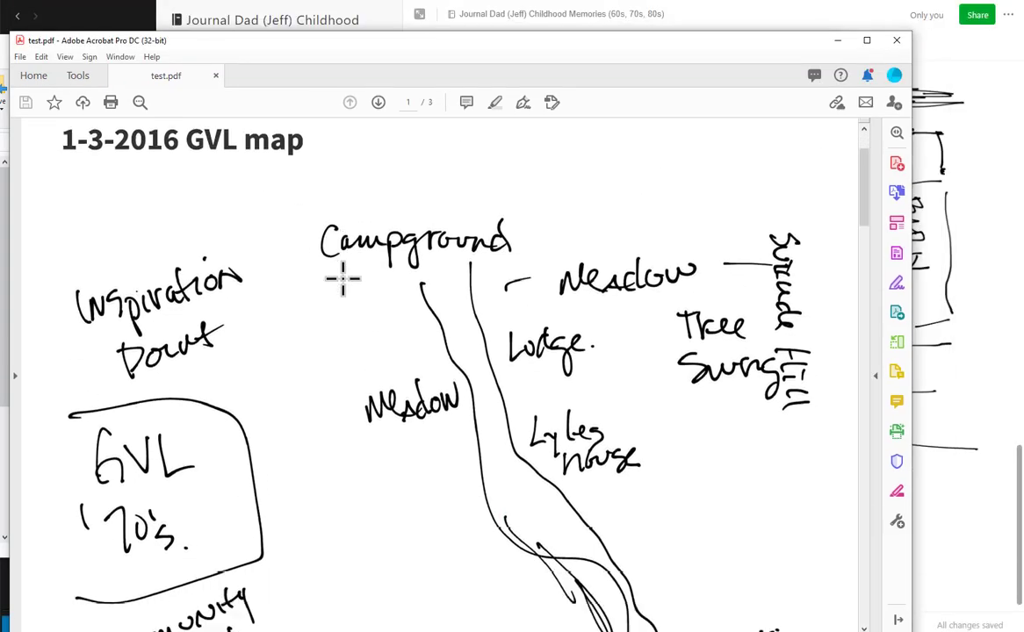
{"action": "scroll", "coordinate": [343, 278], "scroll_direction": "down", "scroll_amount": 20}
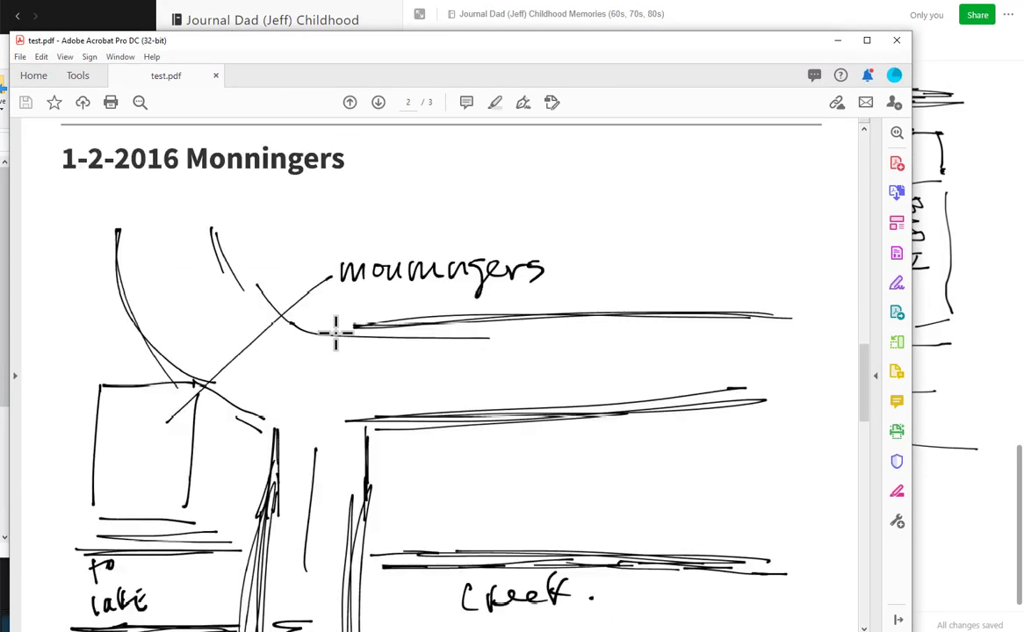
{"action": "scroll", "coordinate": [334, 340], "scroll_direction": "down", "scroll_amount": 3}
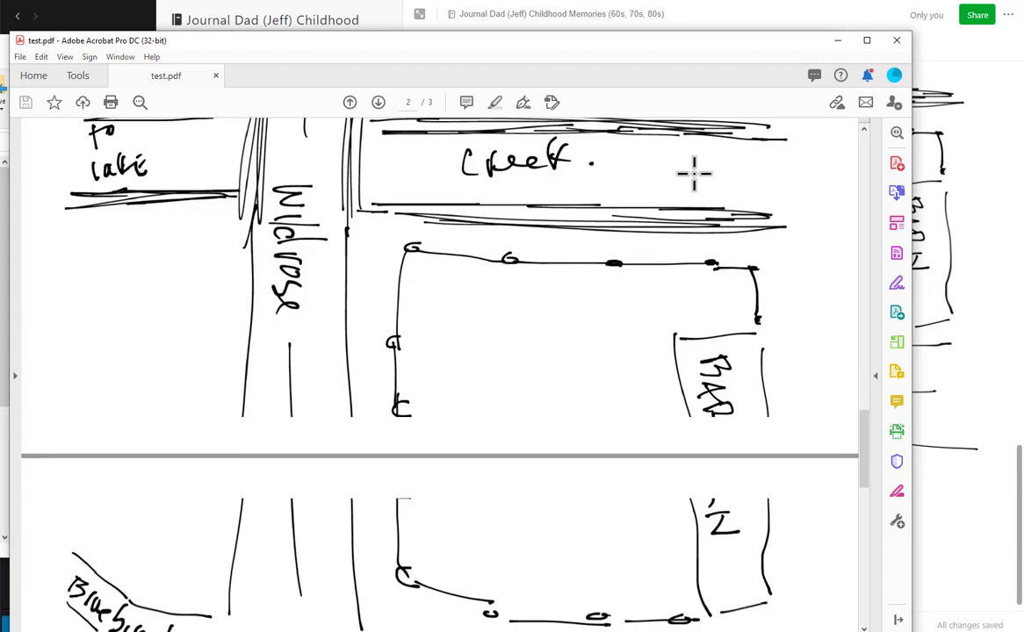
{"action": "left_click", "coordinate": [897, 40]}
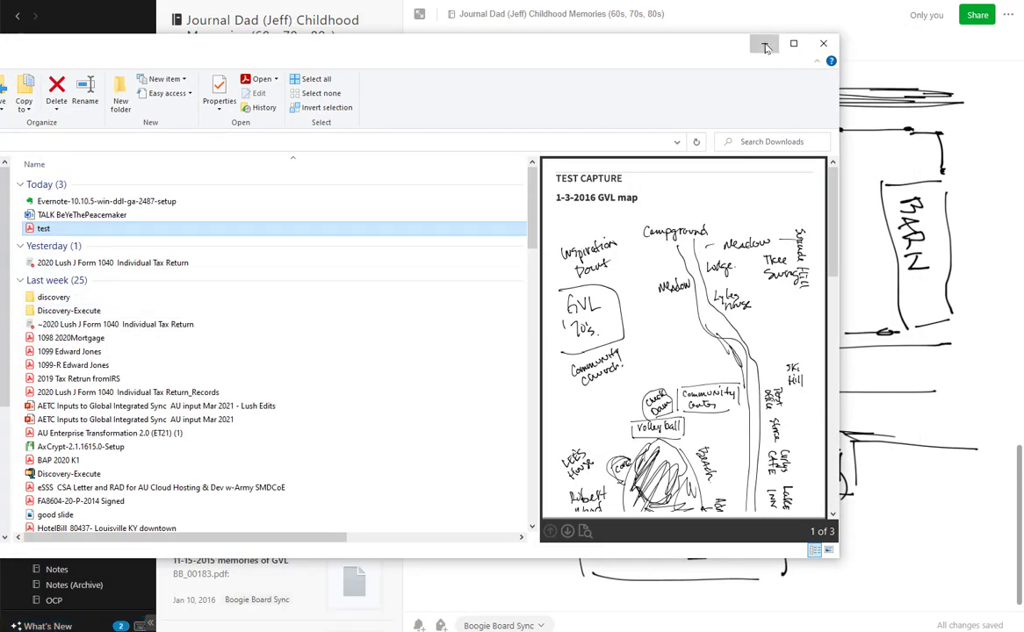
{"action": "left_click", "coordinate": [763, 41]}
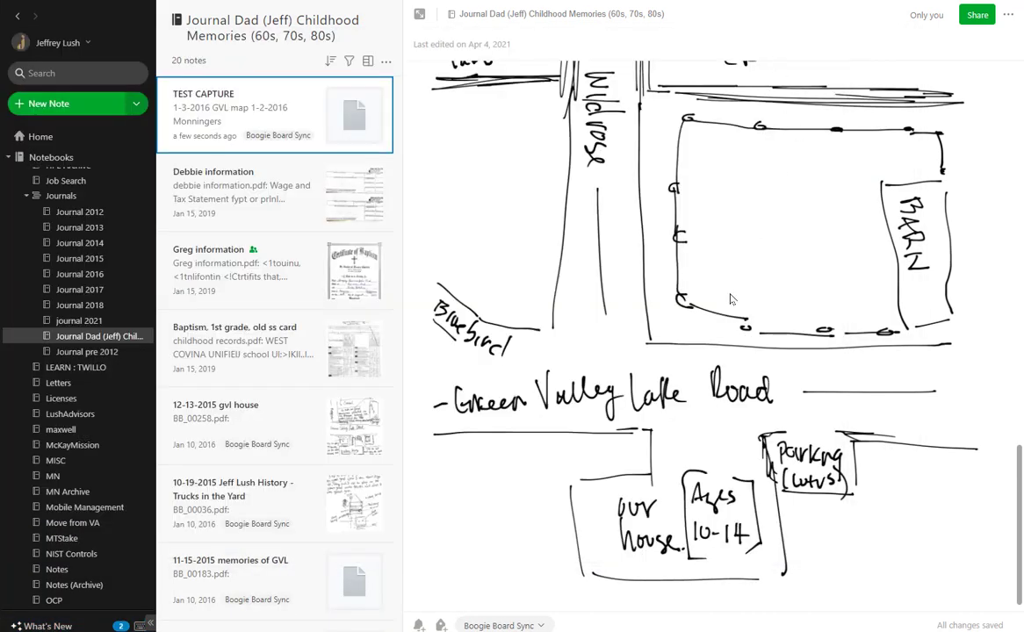
Open the Journal 2012 notebook and try to select all of its notes at once
{"action": "left_click", "coordinate": [79, 212]}
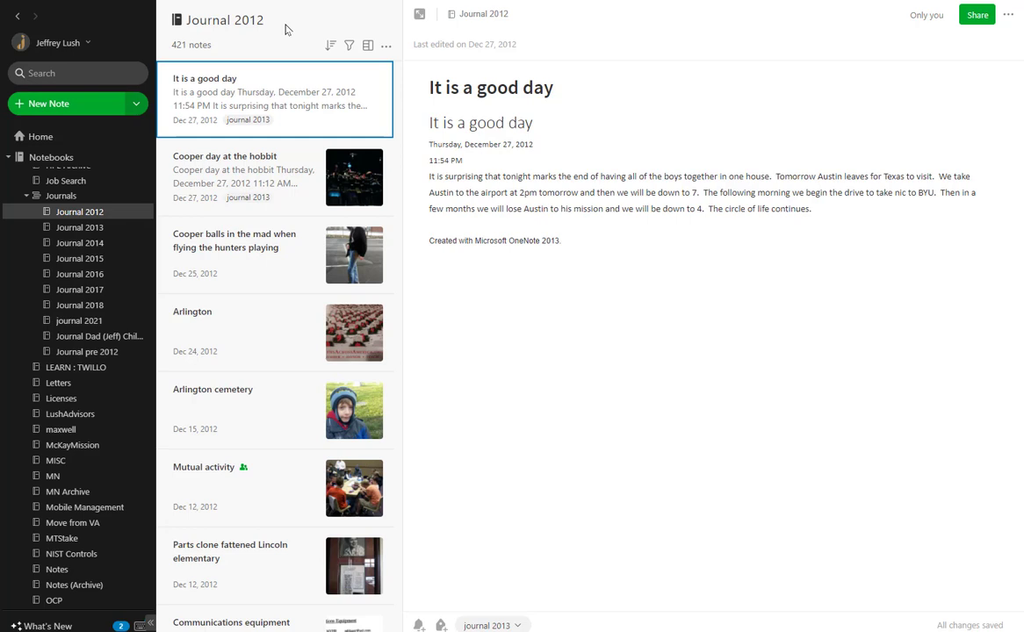
{"action": "key", "text": "ctrl+a"}
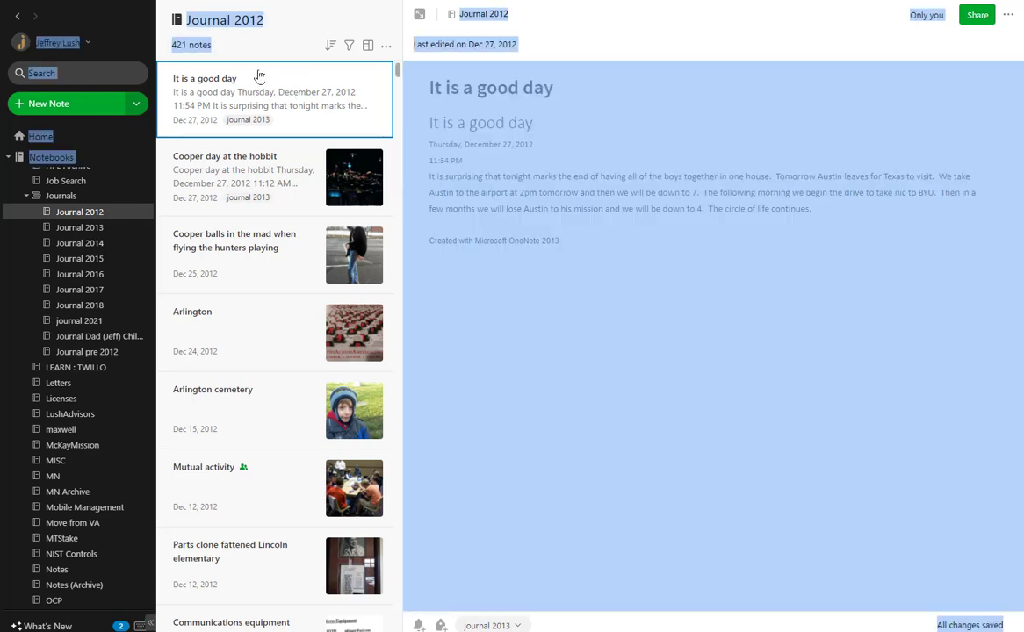
{"action": "left_click", "coordinate": [693, 282]}
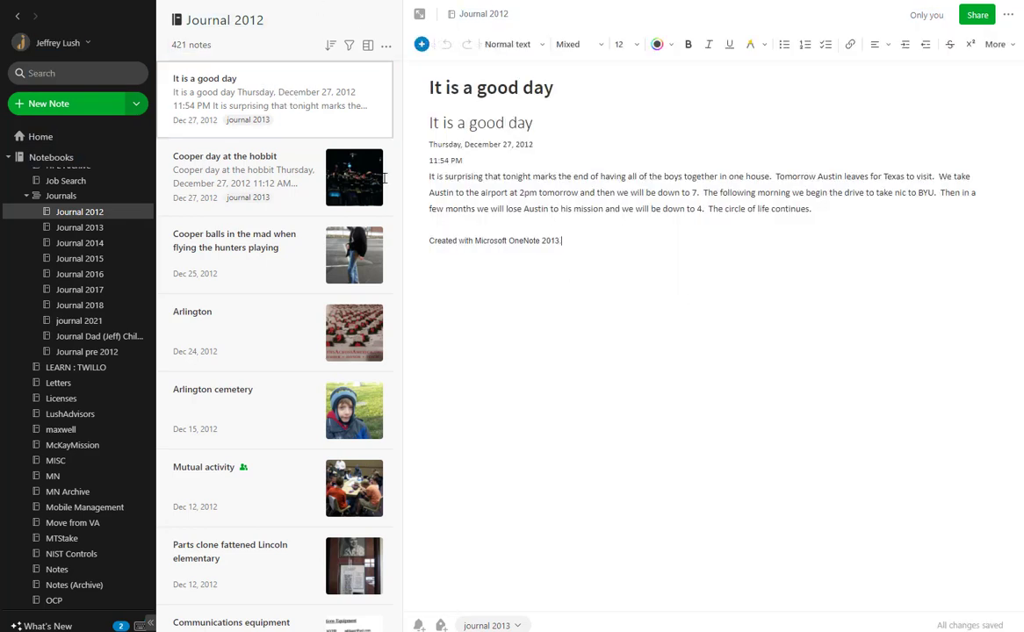
Examine the actions offered for the Journal 2012 notebook and for its note "It is a good day"
{"action": "left_click", "coordinate": [387, 50]}
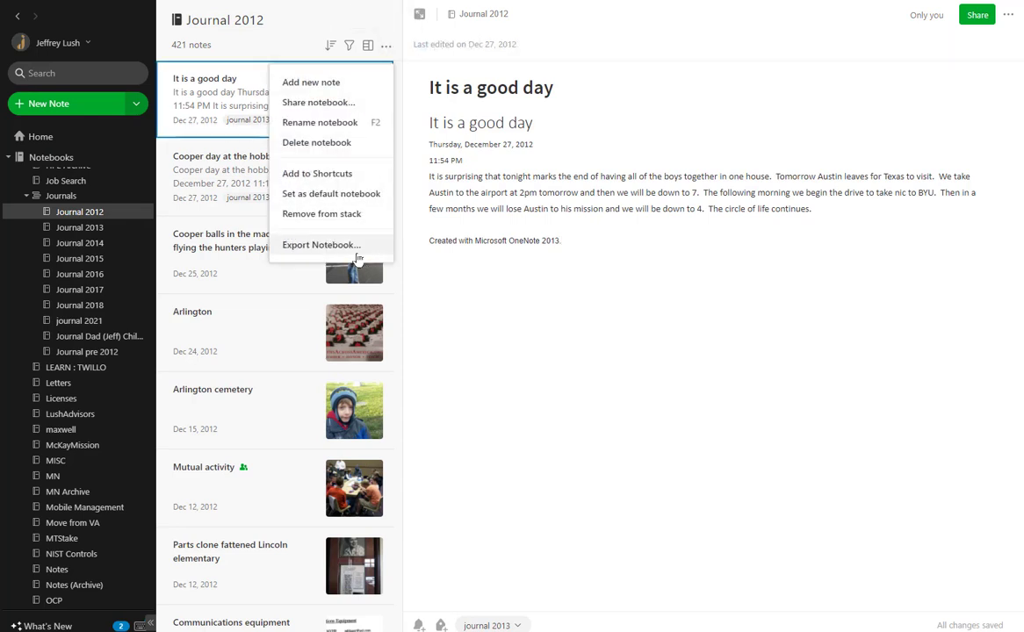
{"action": "left_click", "coordinate": [249, 77]}
{"action": "right_click", "coordinate": [249, 77]}
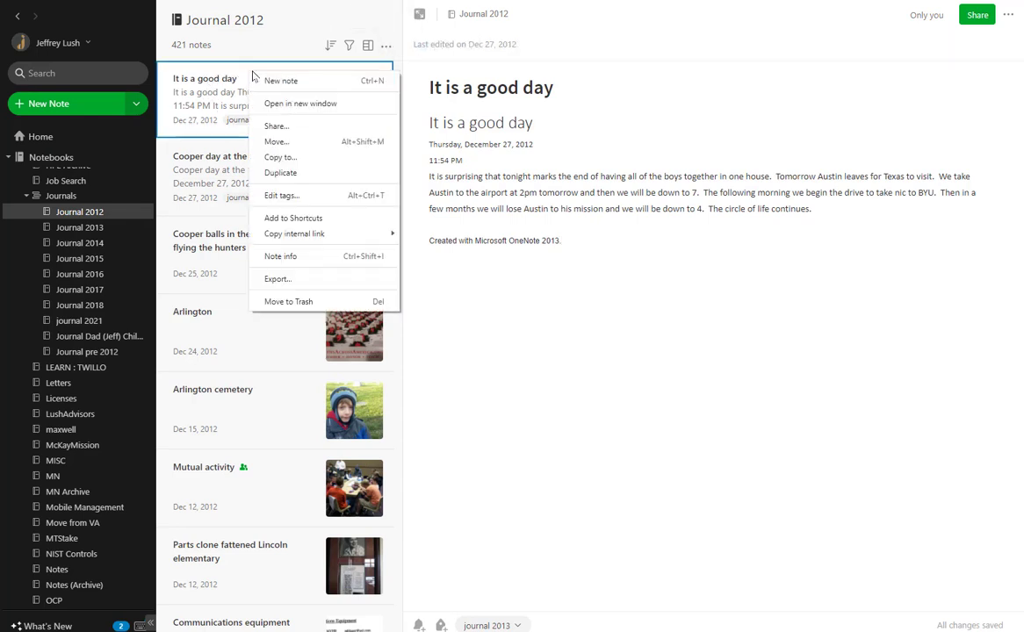
Select the notes from "It is a good day" through "Mutual activity" and examine the actions available for the group
{"action": "left_click", "coordinate": [204, 78]}
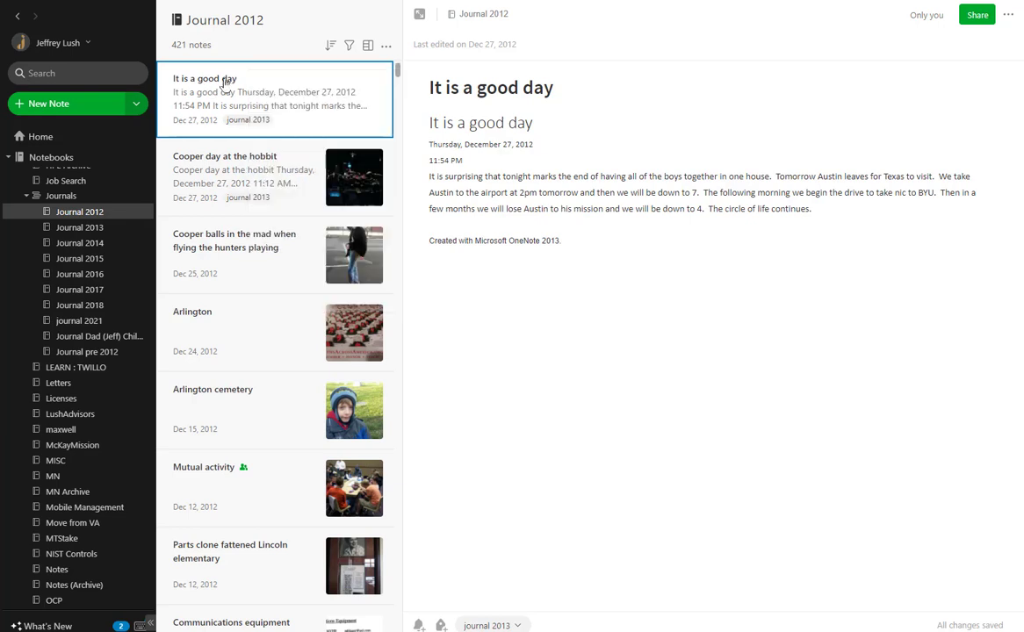
{"action": "left_click", "coordinate": [281, 479], "text": "shift"}
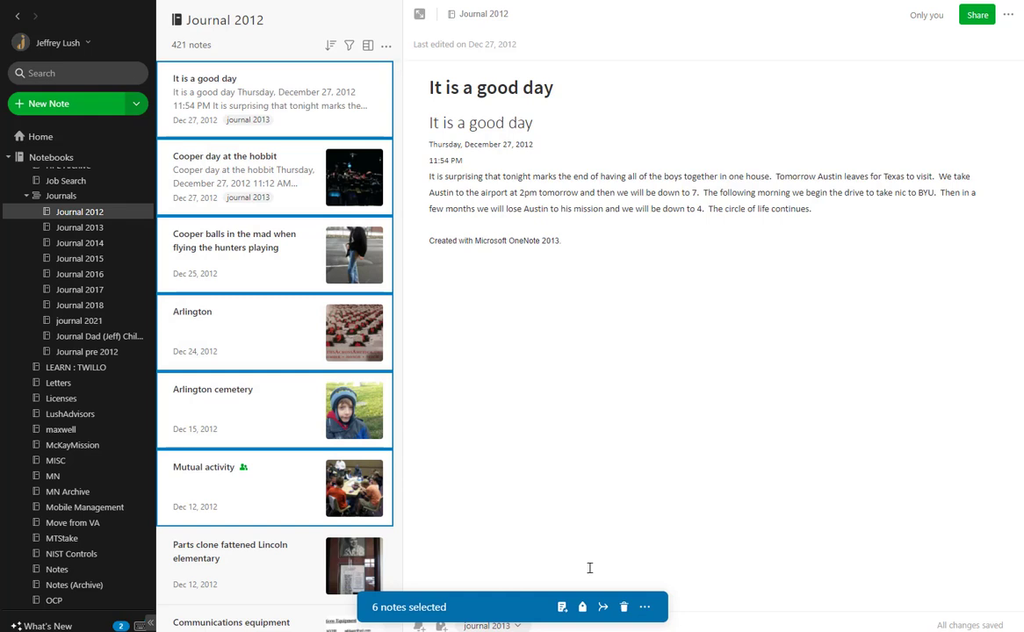
{"action": "left_click", "coordinate": [644, 607]}
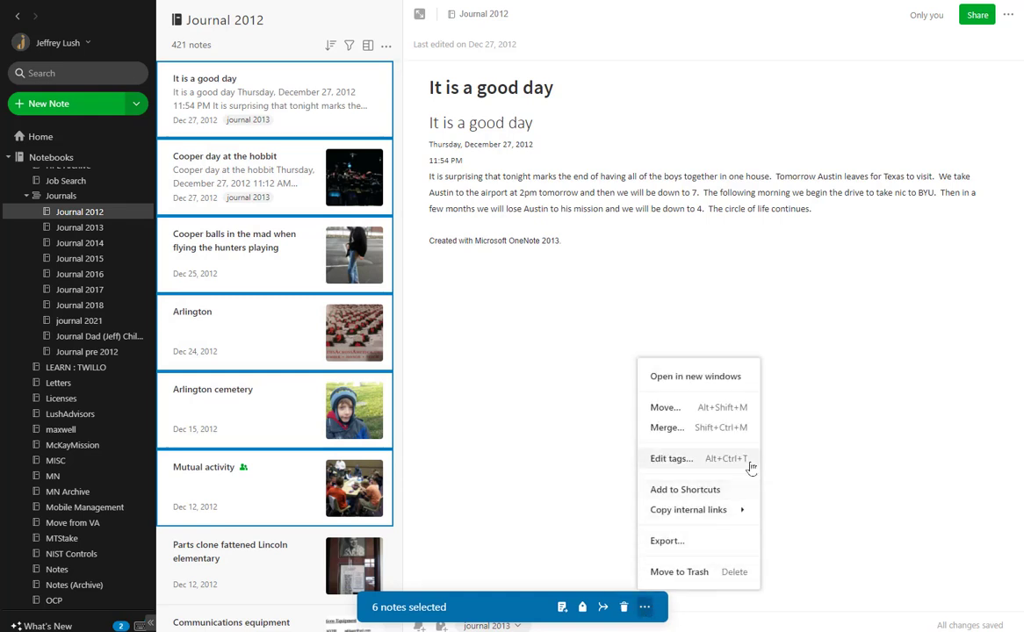
{"action": "right_click", "coordinate": [249, 324]}
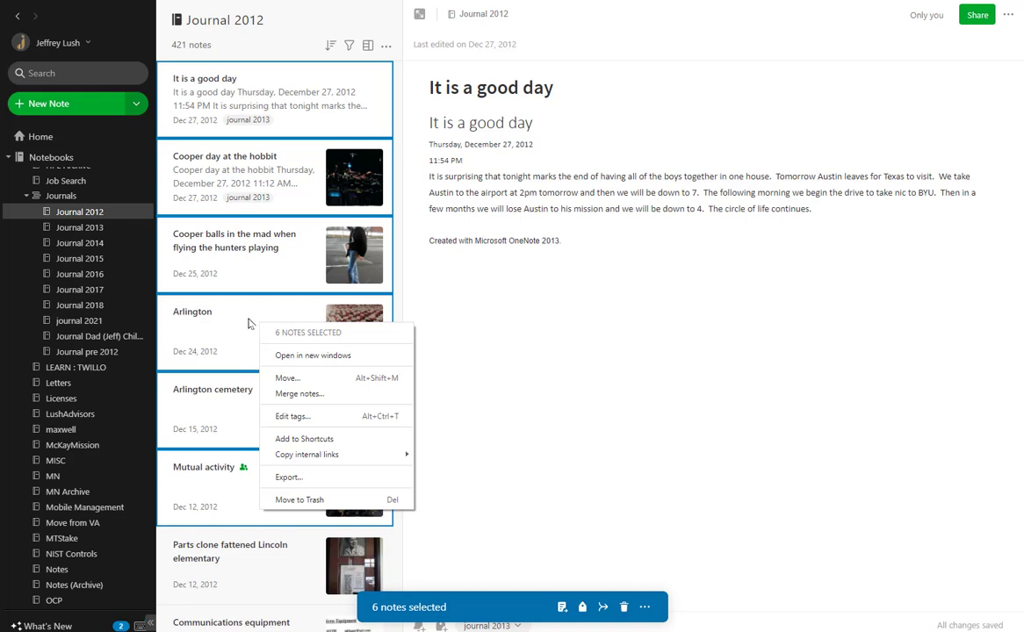
{"action": "left_click", "coordinate": [583, 331]}
Select the notes from "It is a good day" through "Parts clone fattened Lincoln elementary", and clear the selection by reopening Journal 2012
{"action": "left_click", "coordinate": [299, 133]}
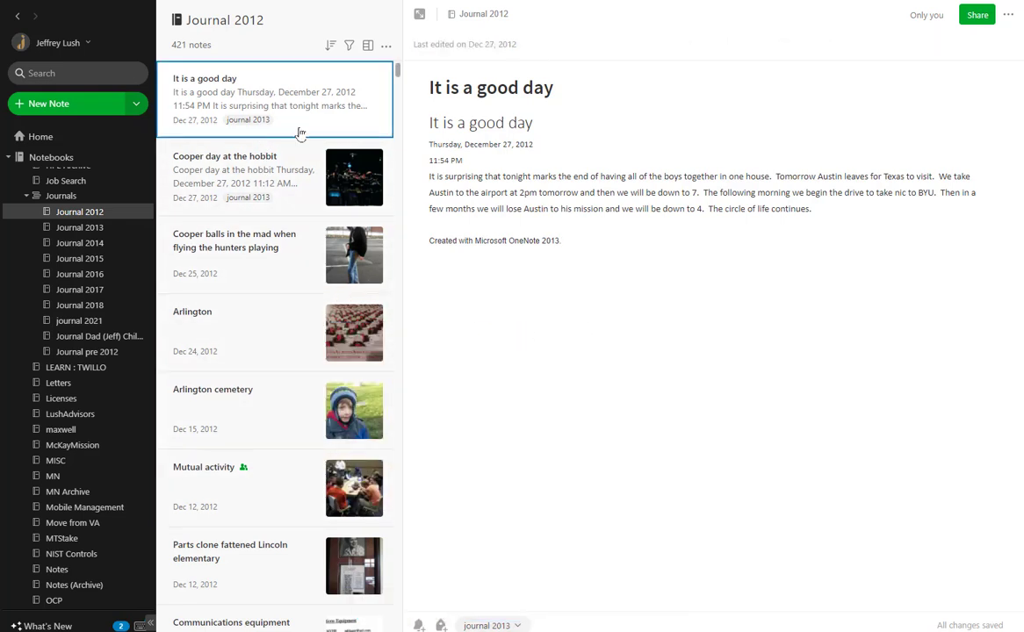
{"action": "left_click", "coordinate": [248, 524], "text": "shift"}
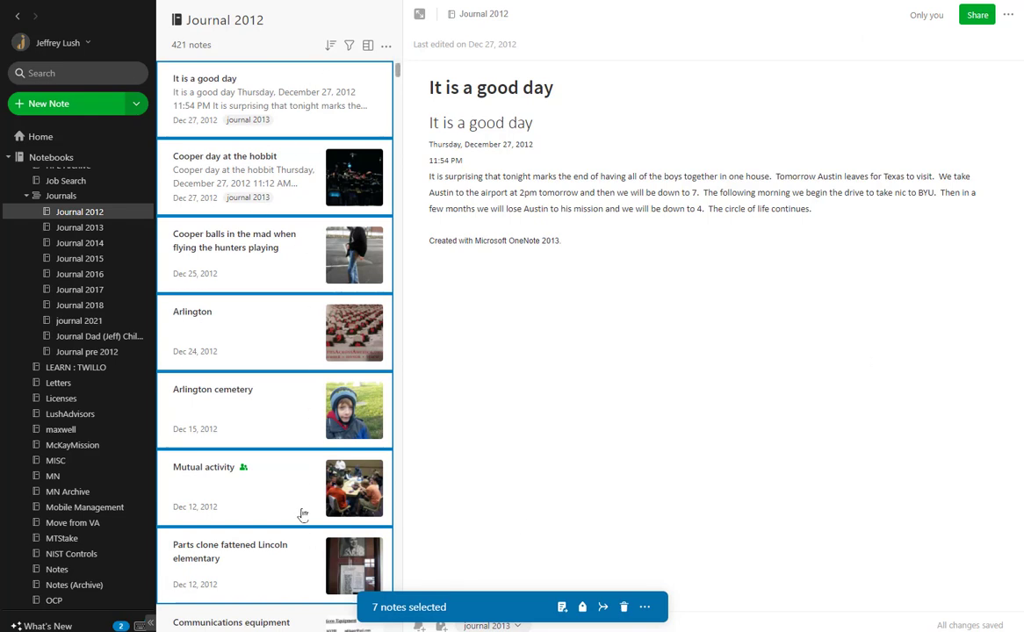
{"action": "left_click", "coordinate": [88, 212]}
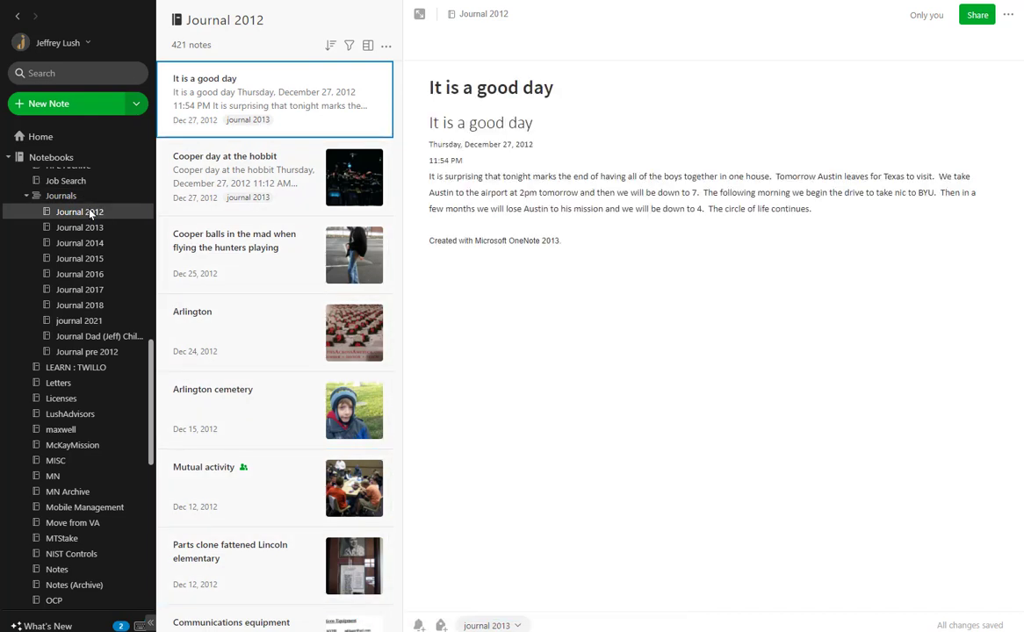